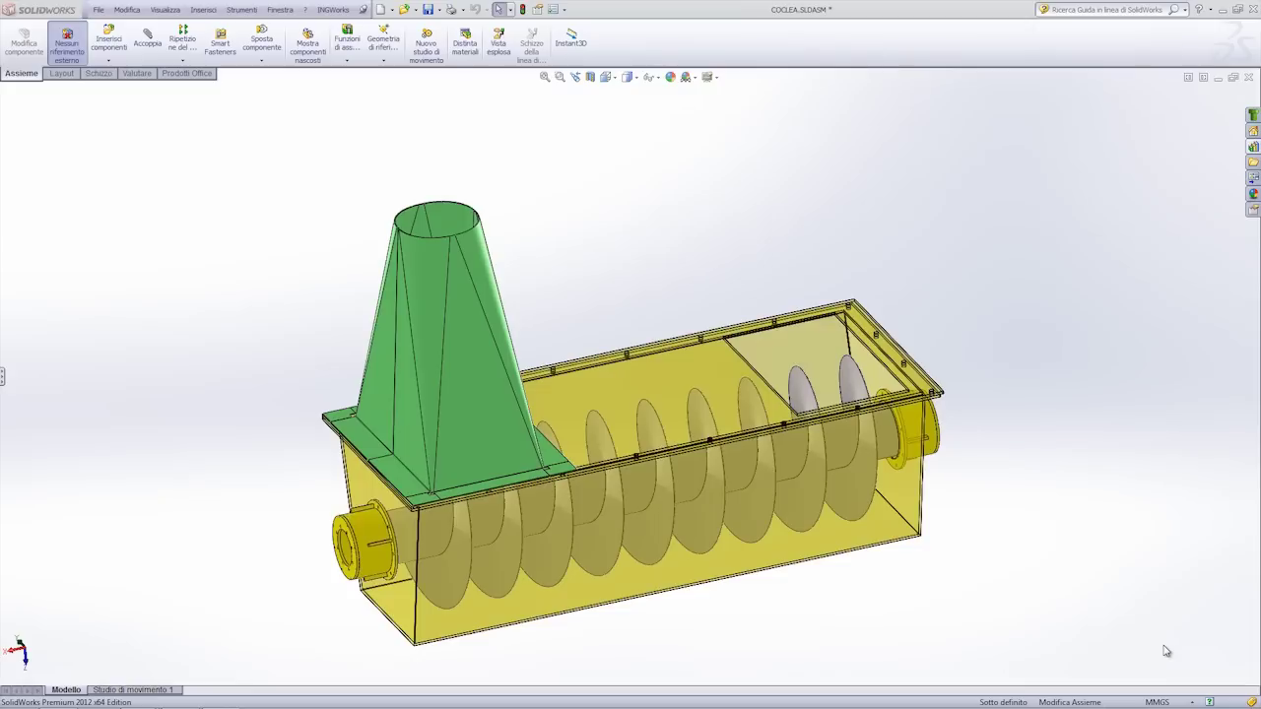
Step: Zoom in on the auger and select one helical flight blade
middle_click_drag(818, 453, 821, 483)
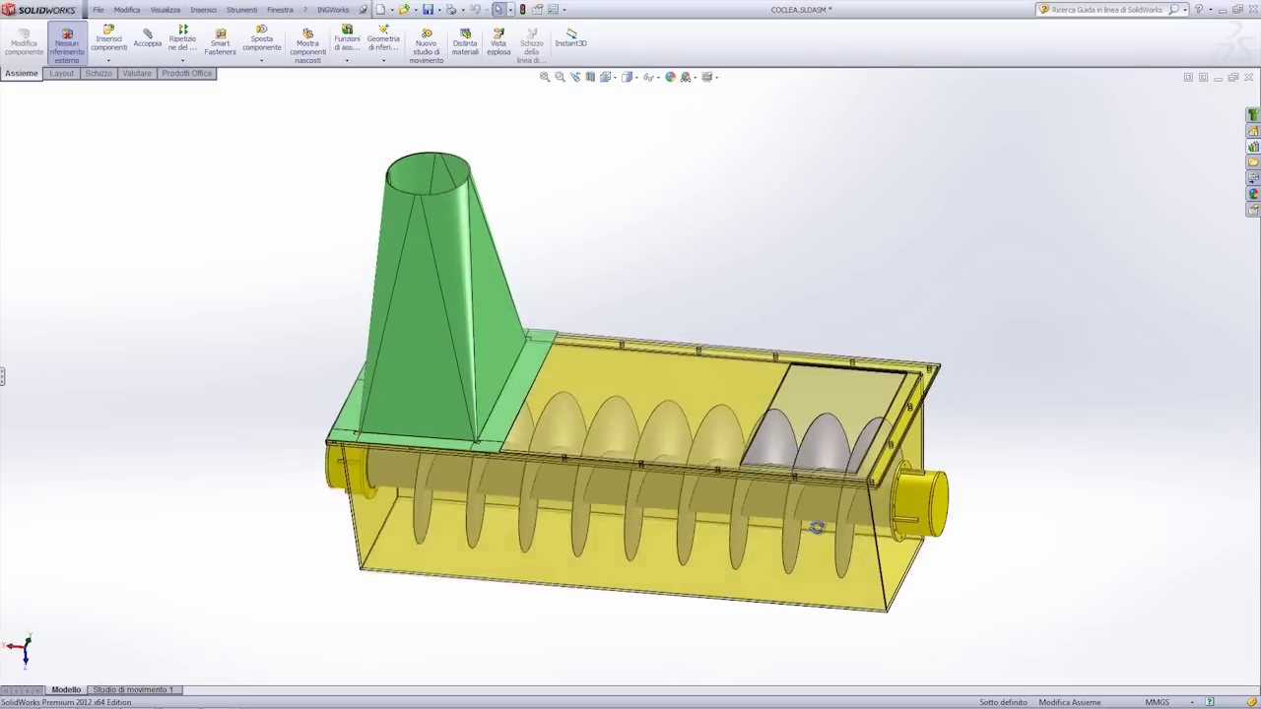
scroll(821, 483, "down", 3)
left_click(803, 409)
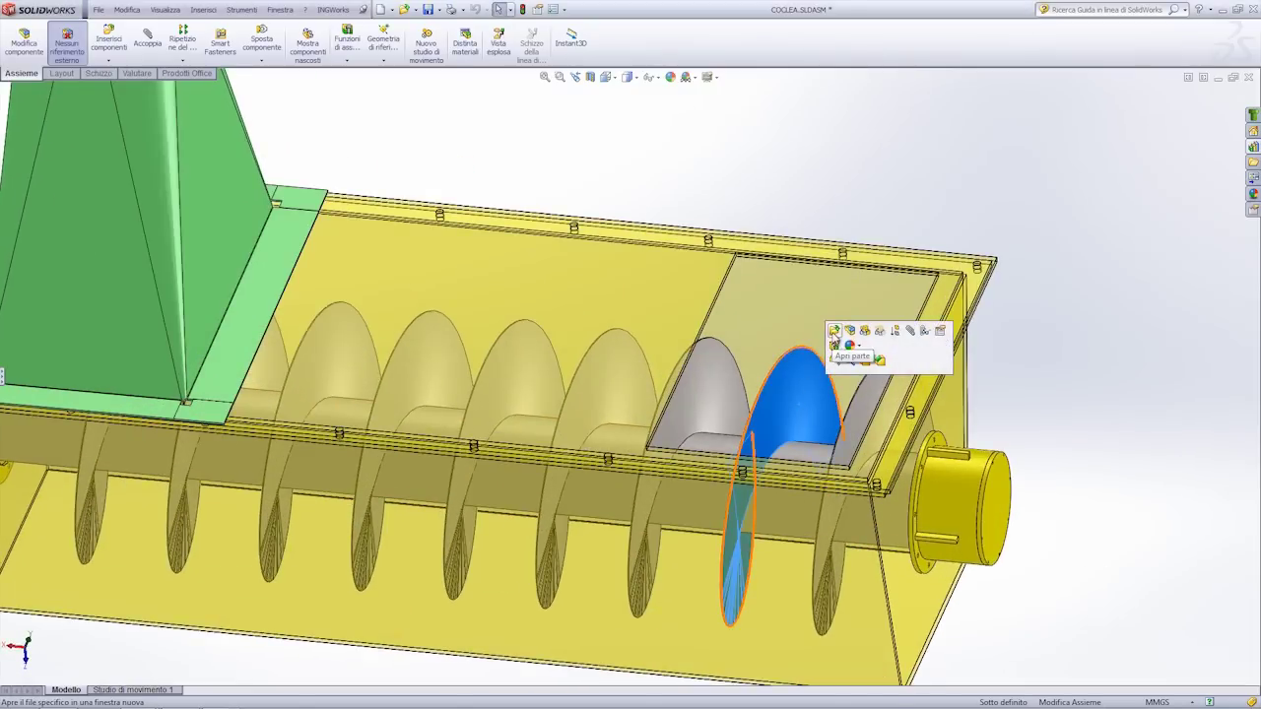
Step: Open the SETTORE ELICOIDALE CALANDRATO part alone and orbit it to view from above
left_click(838, 337)
middle_click_drag(692, 371, 636, 301)
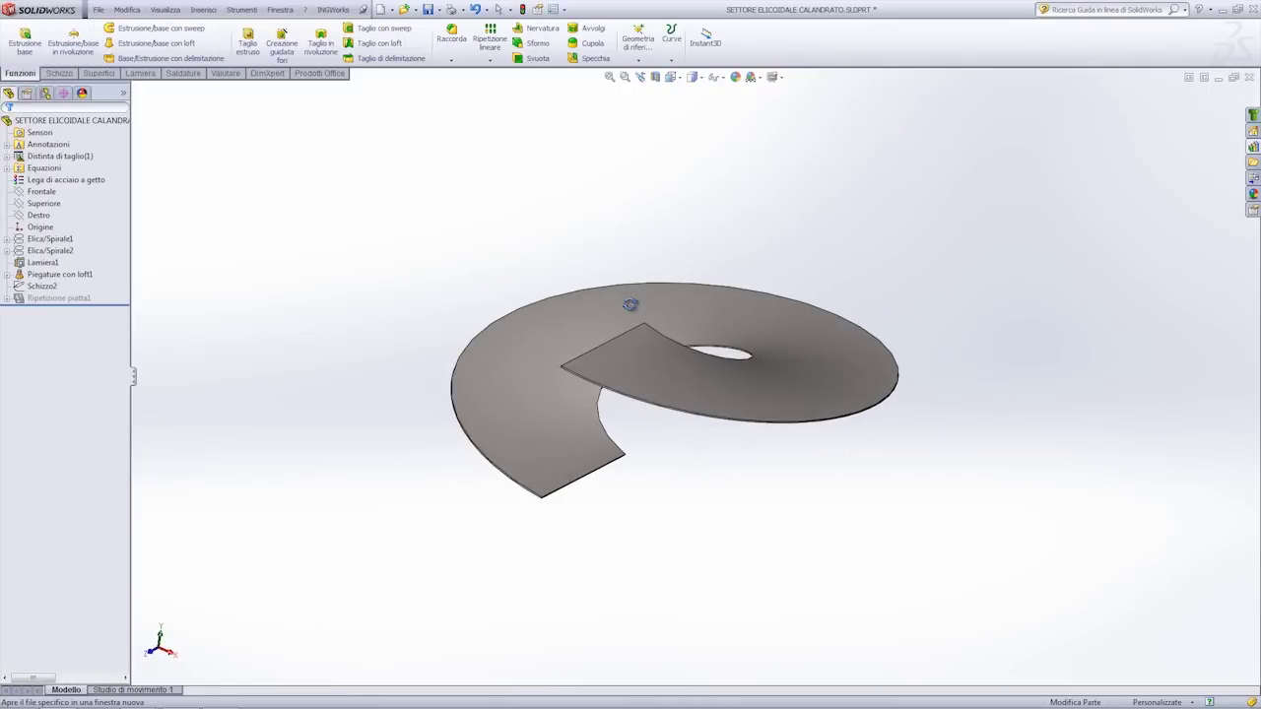
mouse_move(408, 344)
middle_mouse_down()
mouse_move(489, 356)
mouse_move(404, 367)
mouse_move(459, 351)
mouse_move(263, 321)
middle_mouse_up()
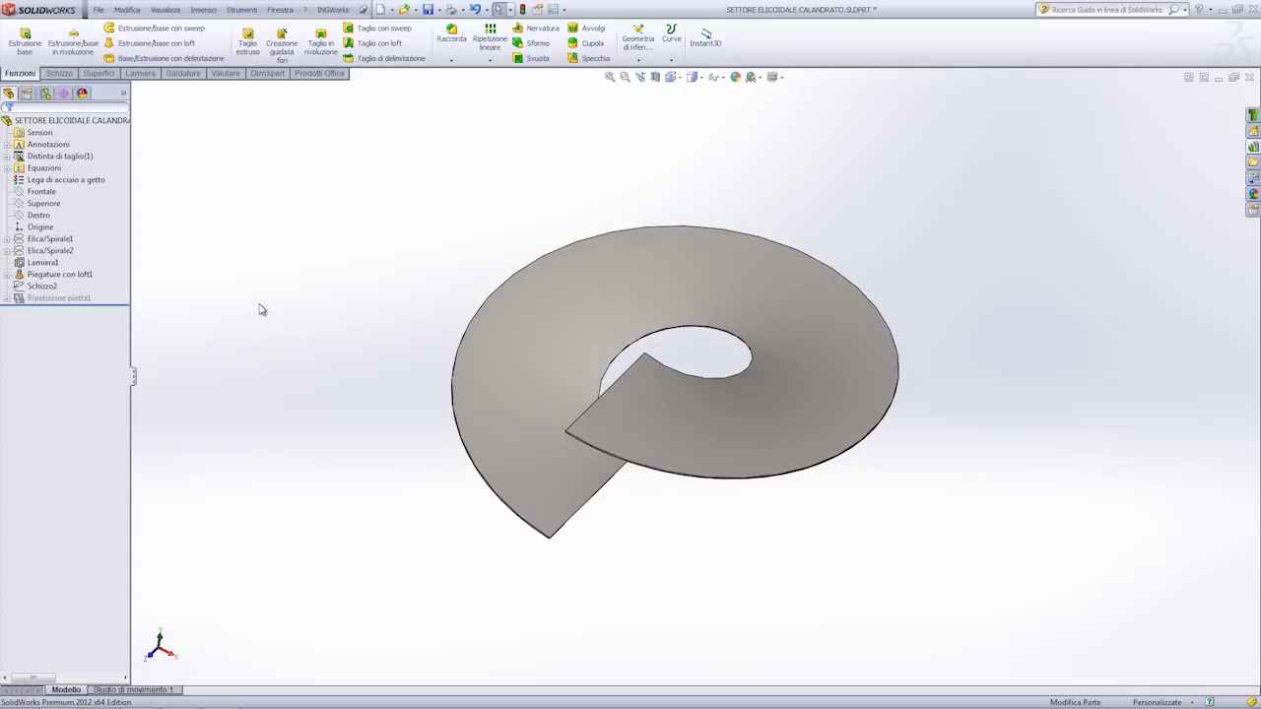
Step: Inspect the Elica/Spirale2 helix feature, orbit edge-on, then start a new document
left_click(49, 251)
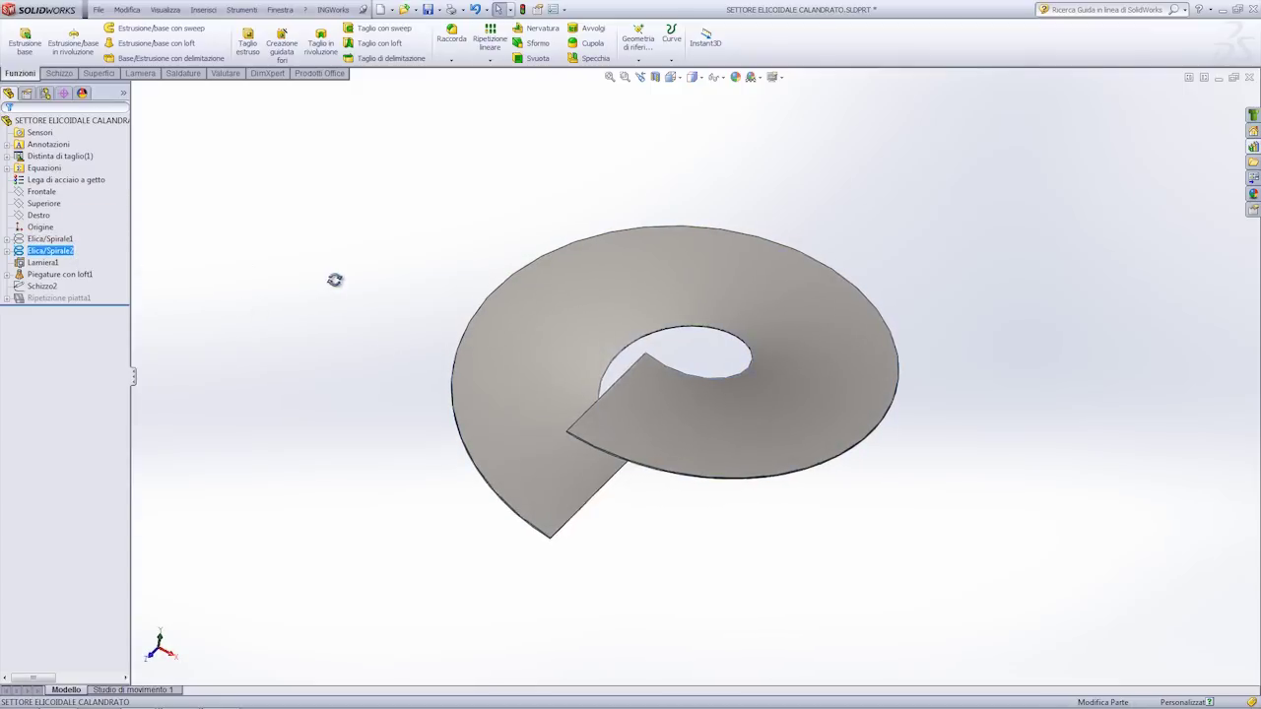
left_click(349, 284)
mouse_move(364, 347)
middle_mouse_down()
mouse_move(366, 290)
mouse_move(386, 302)
mouse_move(332, 286)
middle_mouse_up()
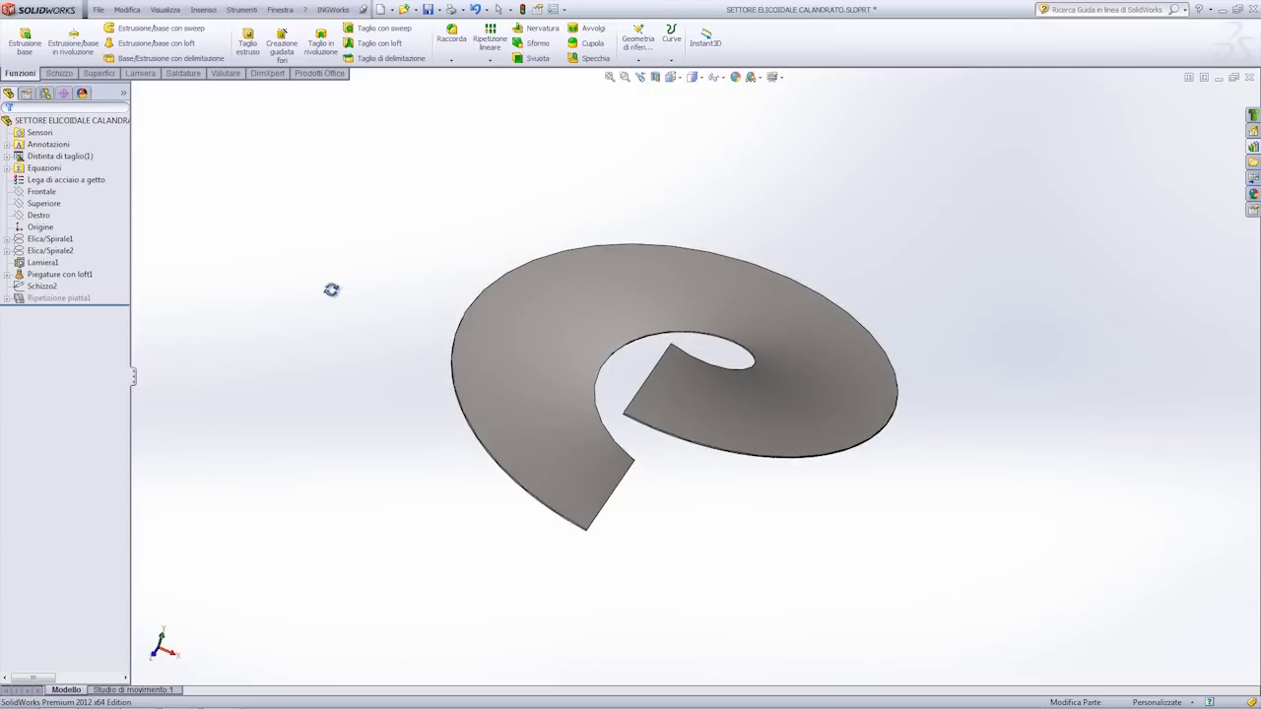
left_click(380, 9)
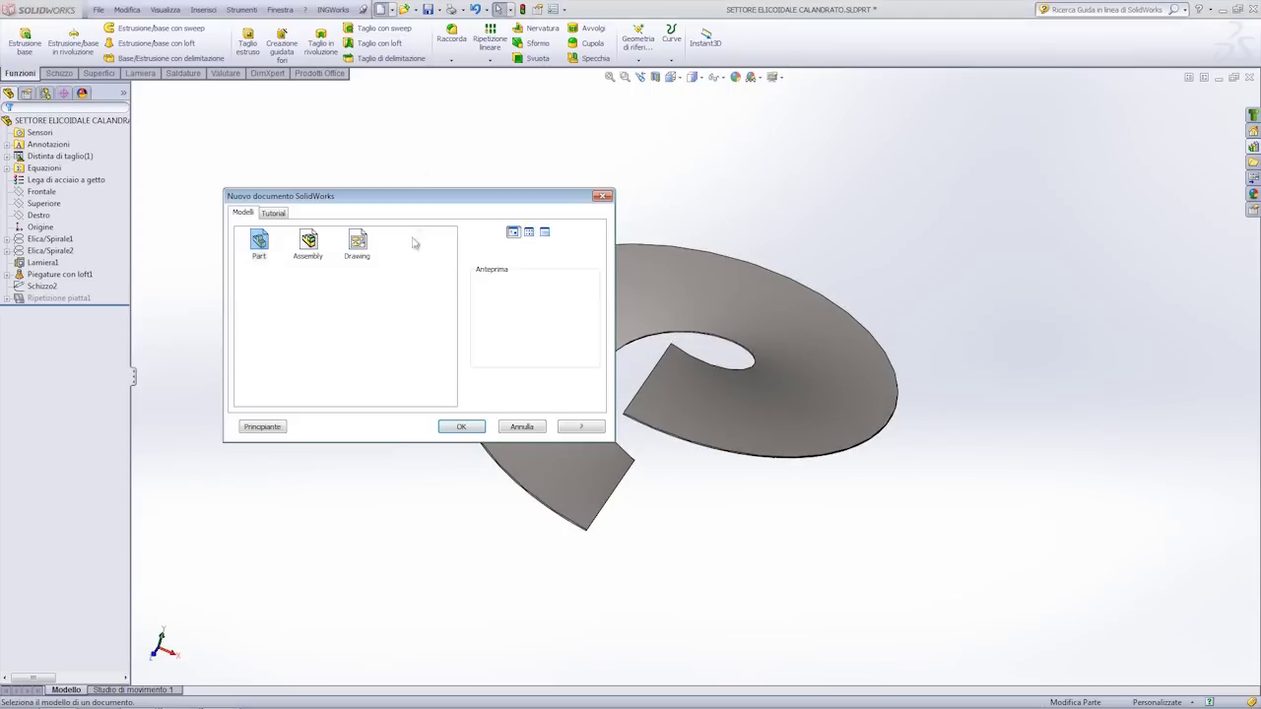
Step: Create a new part and sketch a circle centred on the origin on the Top Plane
double_click(259, 242)
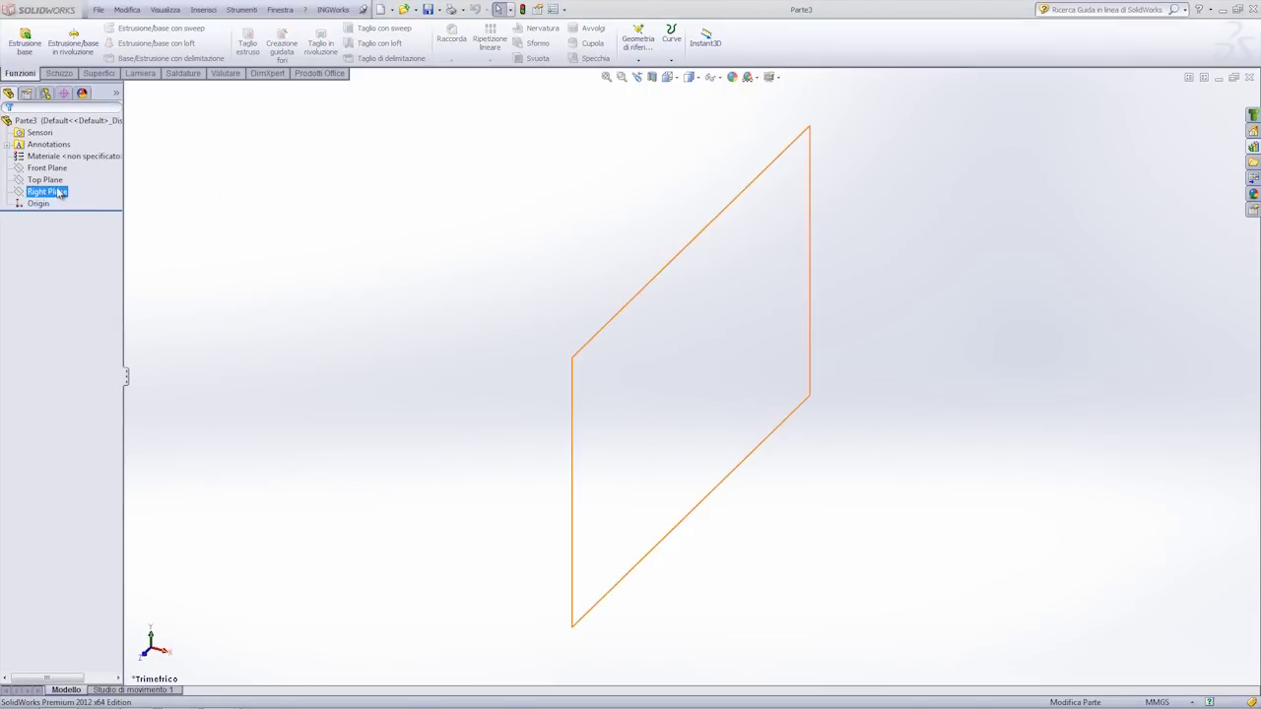
left_click(49, 179)
left_click(67, 168)
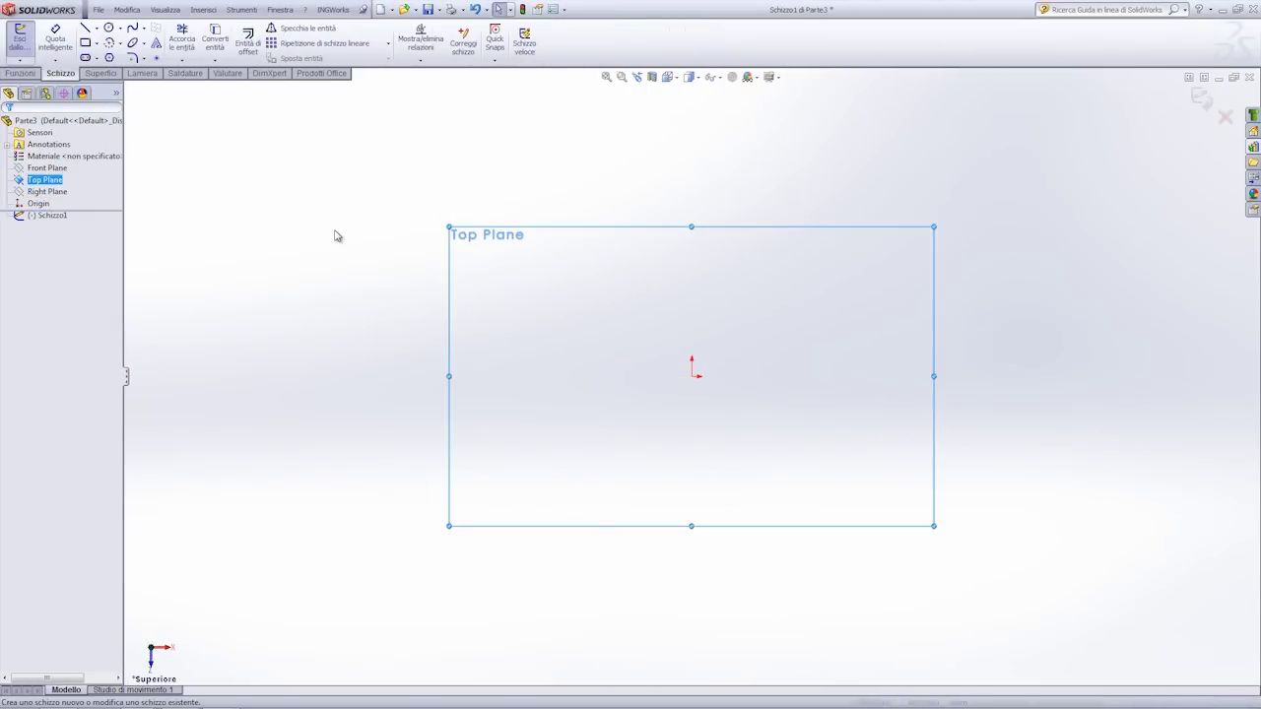
left_click(108, 27)
left_click(692, 375)
left_click(634, 343)
Step: Dimension the circle to 100 mm diameter and exit the sketch
left_click(62, 44)
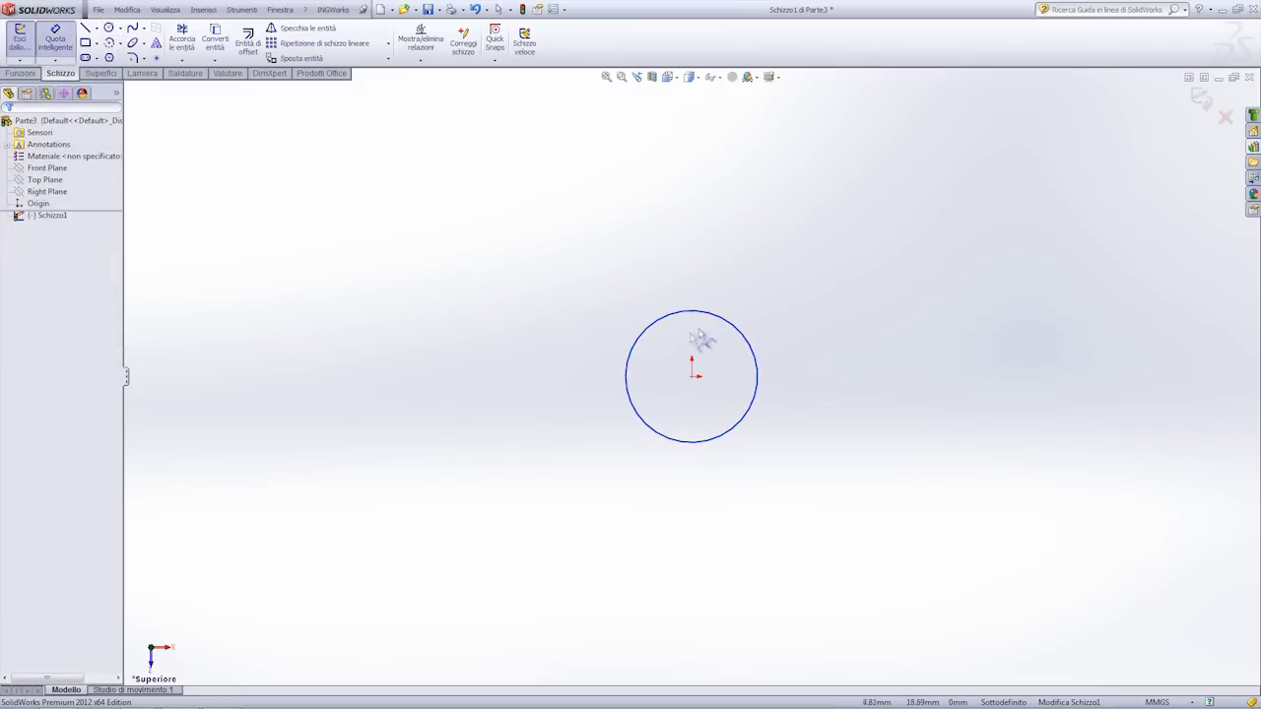
left_click(632, 355)
left_click(578, 380)
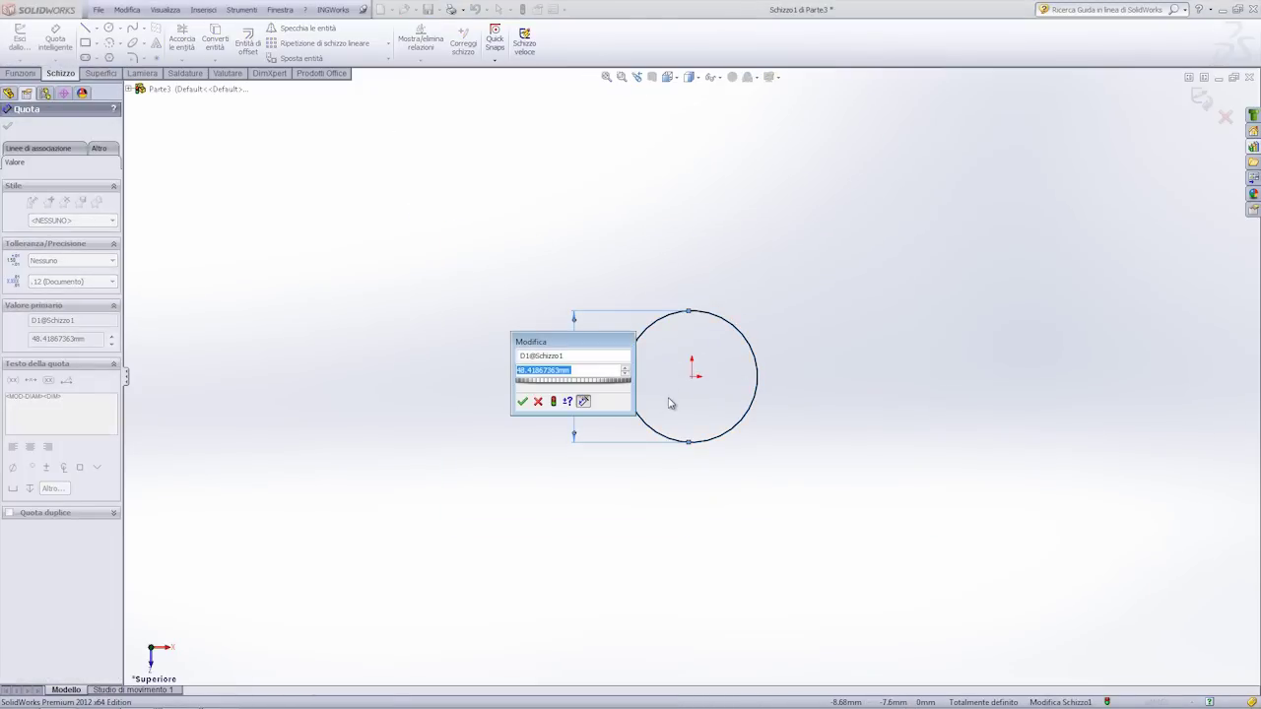
type("100")
key("Return")
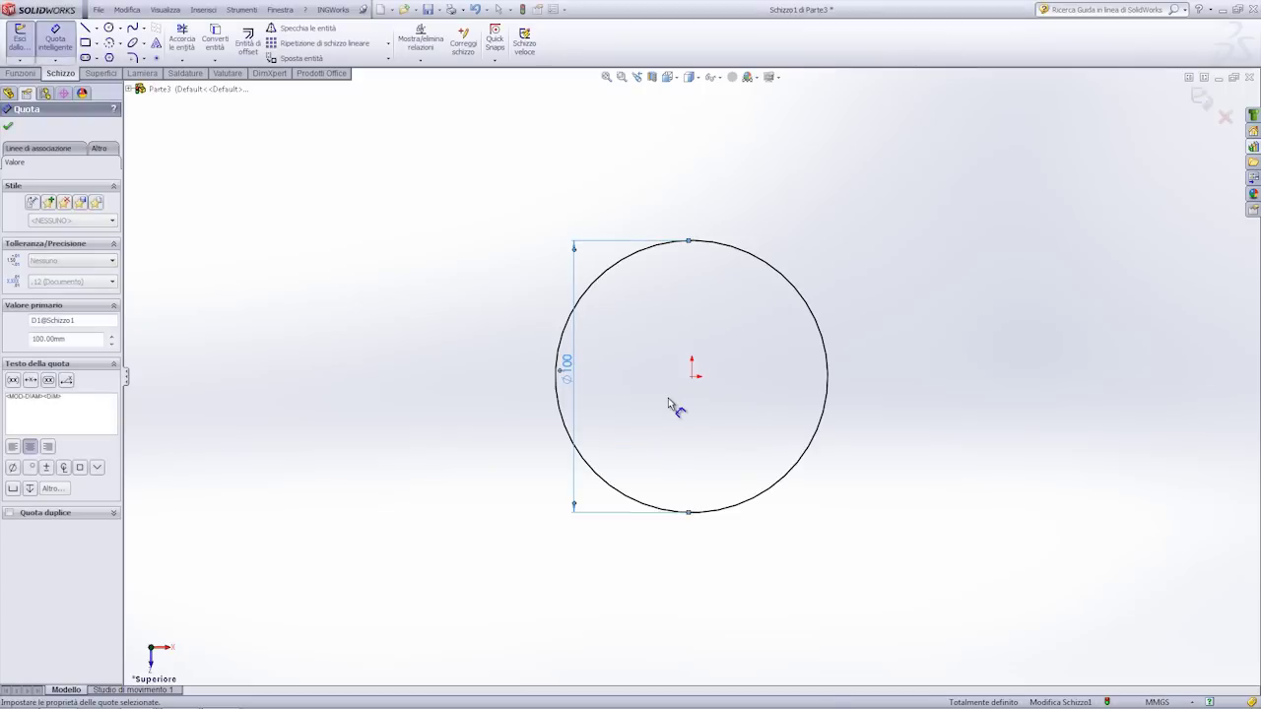
left_click(1200, 99)
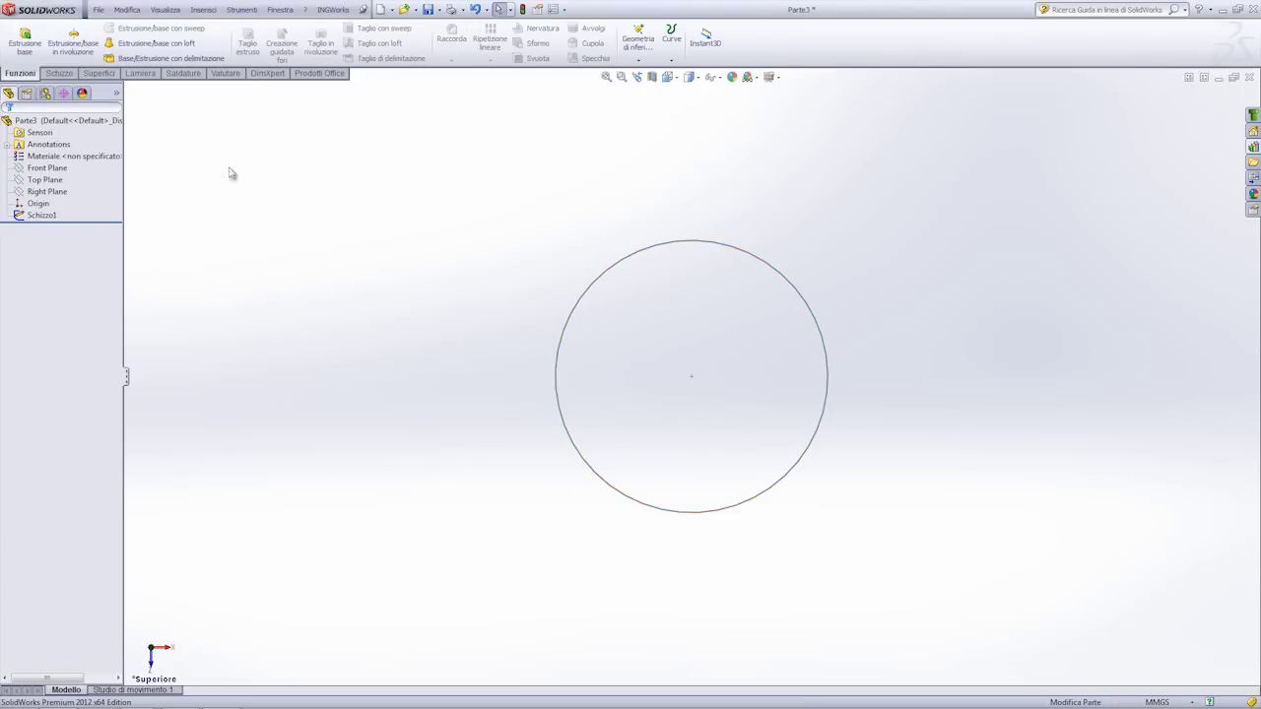
Step: Rename the sketch to 'diametro interno'
left_click(49, 216)
left_click(51, 216)
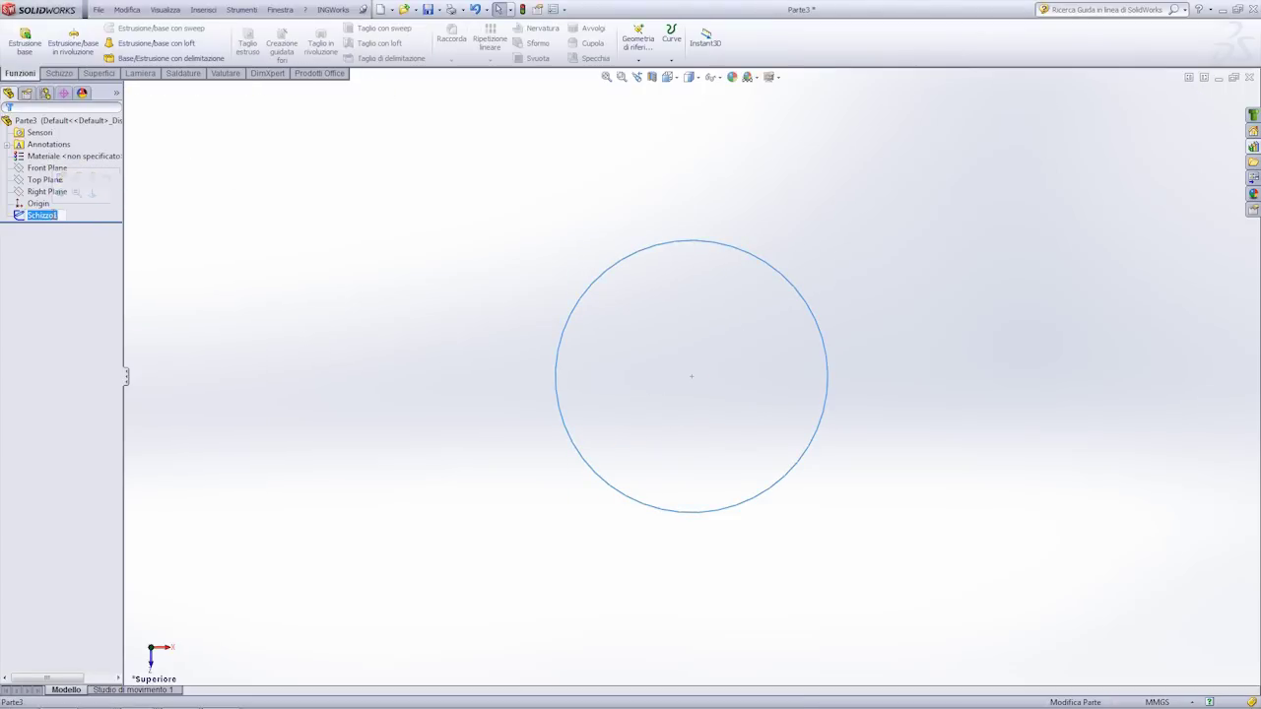
type("diame")
key("Return")
left_click(49, 179)
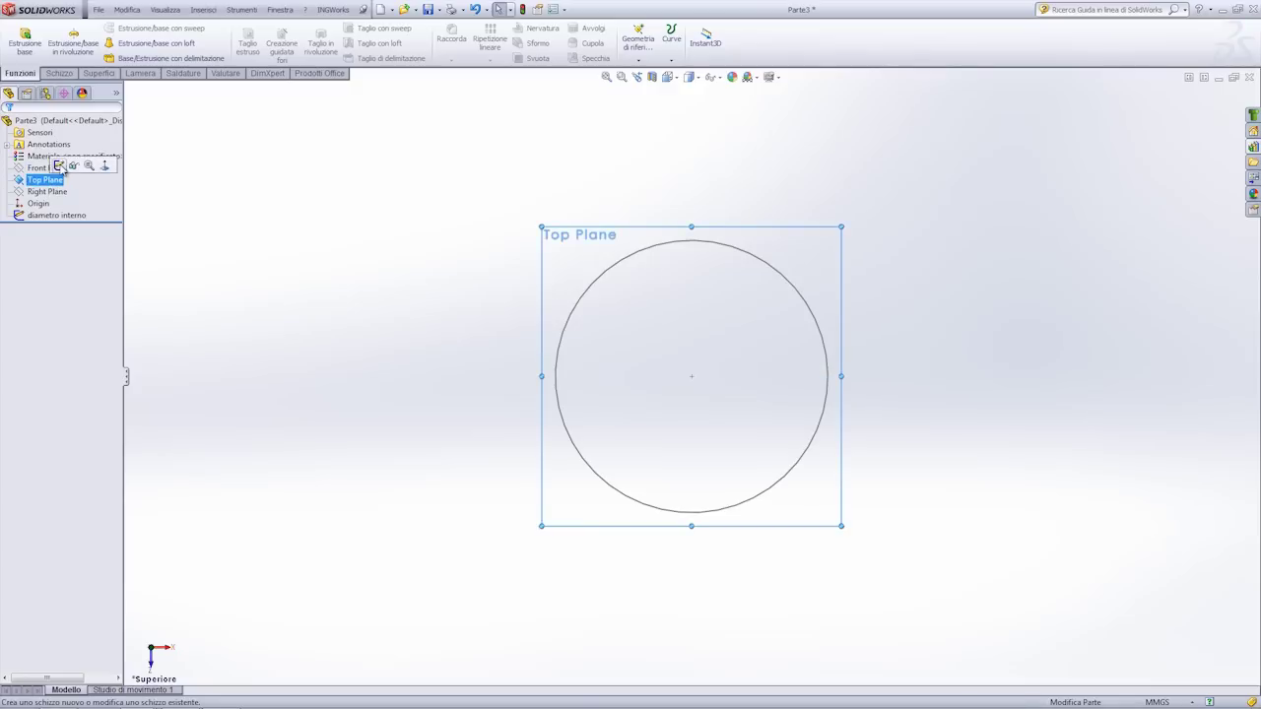
Step: Sketch a second circle centred on the origin on the Top Plane
left_click(58, 165)
left_click(108, 27)
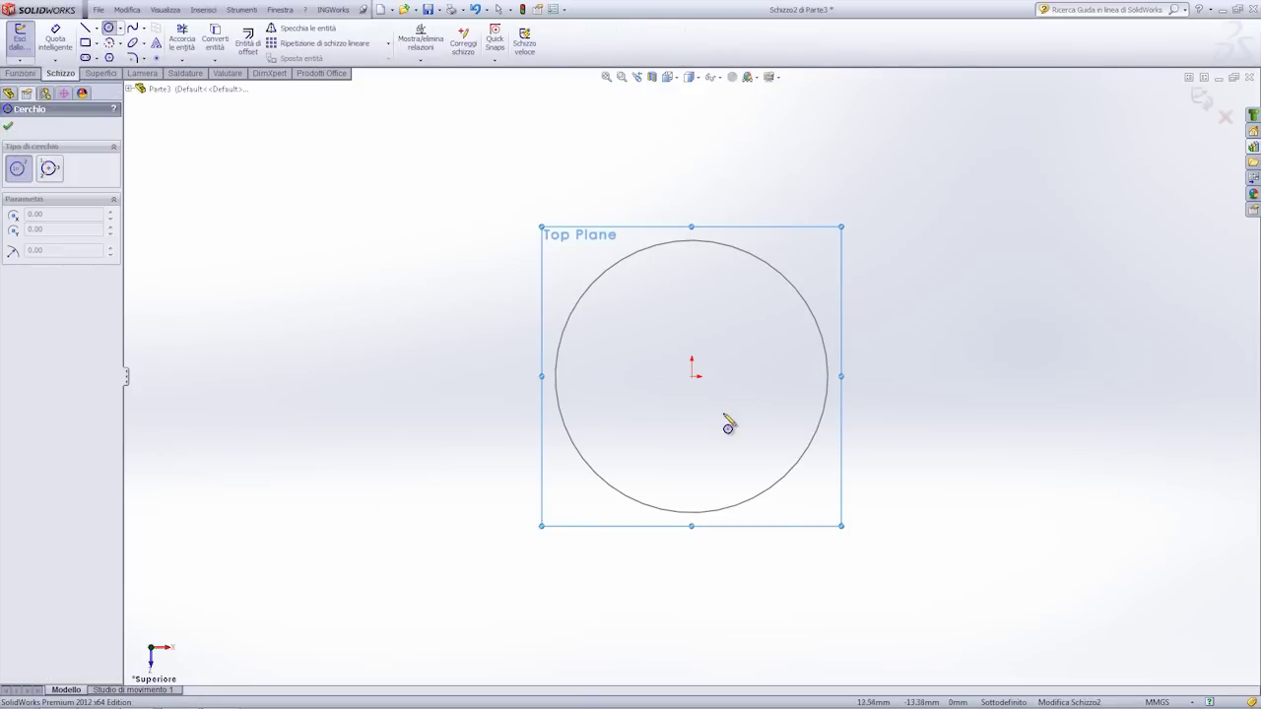
left_click(691, 375)
left_click(489, 210)
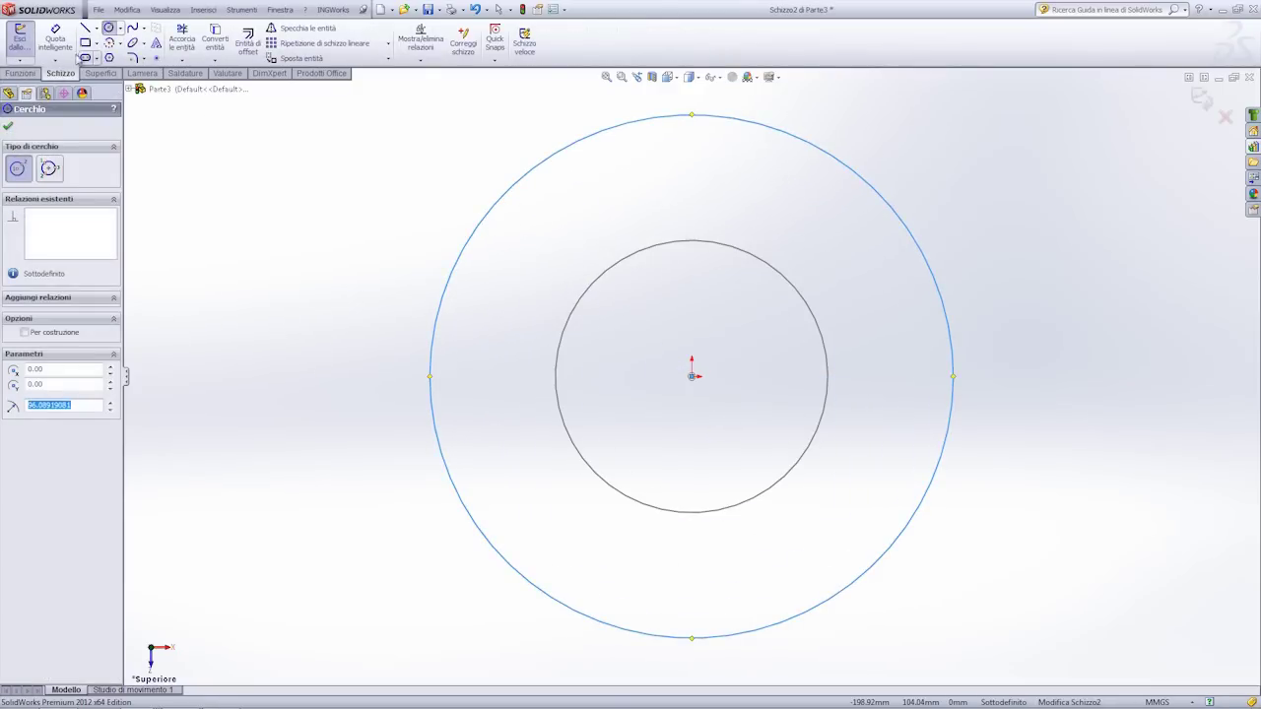
Step: Dimension the outer circle to 250 mm diameter and exit the sketch
left_click(55, 39)
left_click(434, 338)
left_click(370, 373)
type("250")
key("Return")
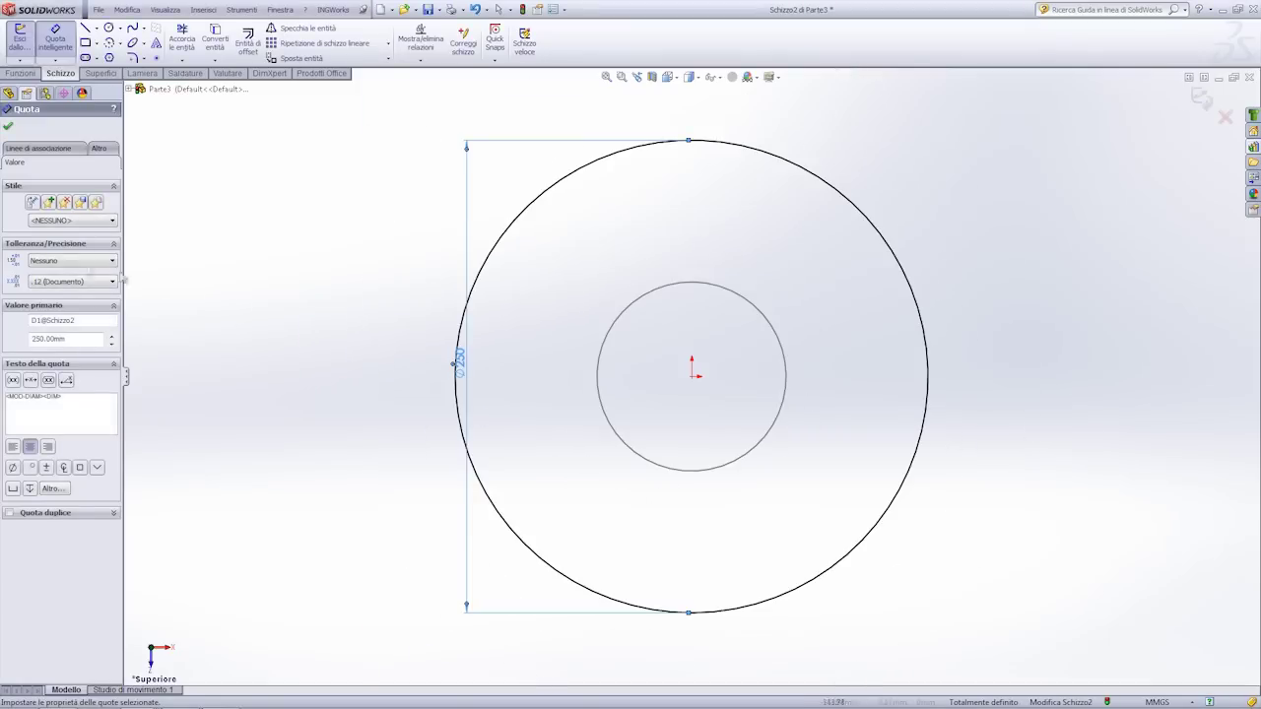
left_click(1199, 99)
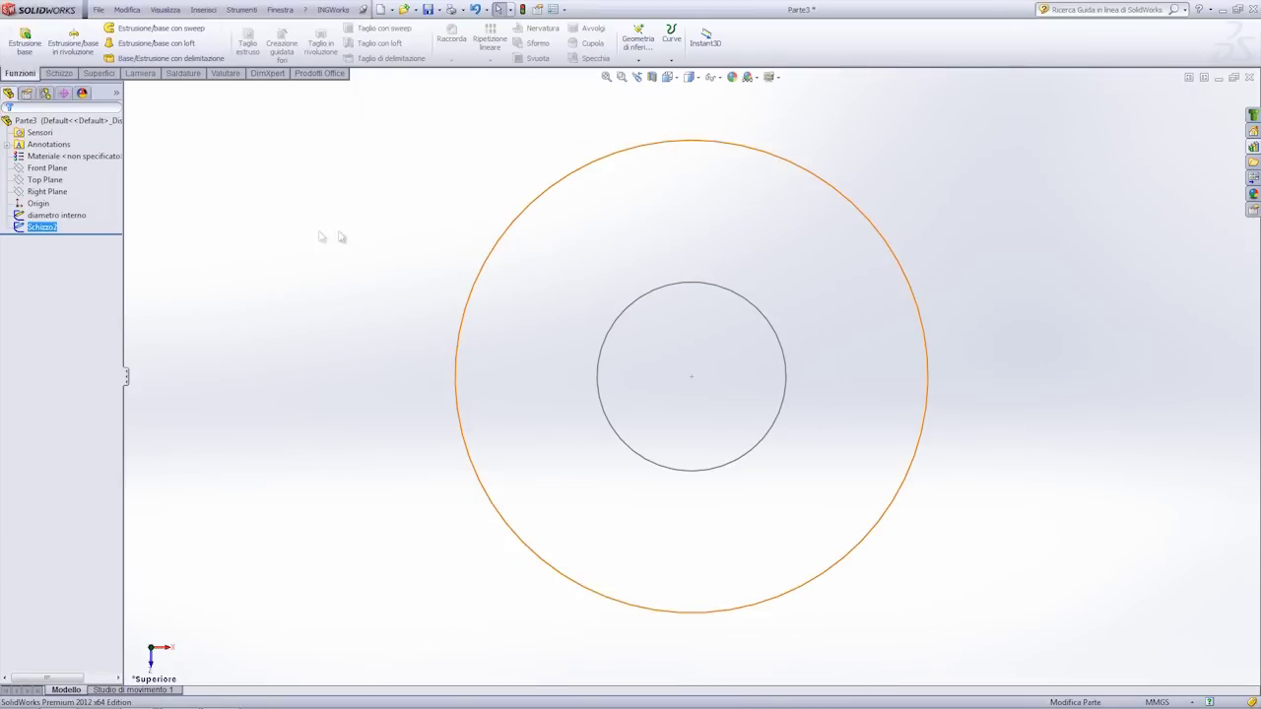
Step: Rename the second sketch to 'diametro esterno' and orbit to see both circles
left_click(50, 228)
left_click(41, 227)
type("diametro esterno")
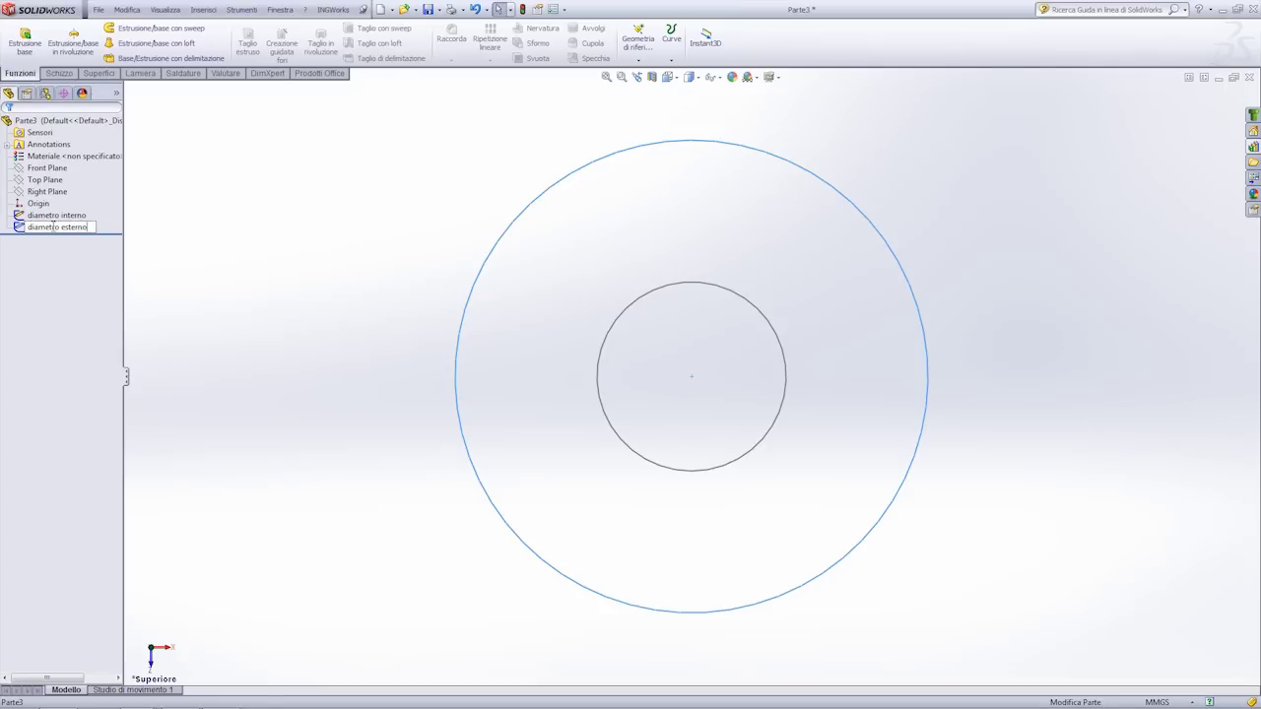
key("Return")
left_click(414, 332)
middle_click_drag(413, 332, 842, 383)
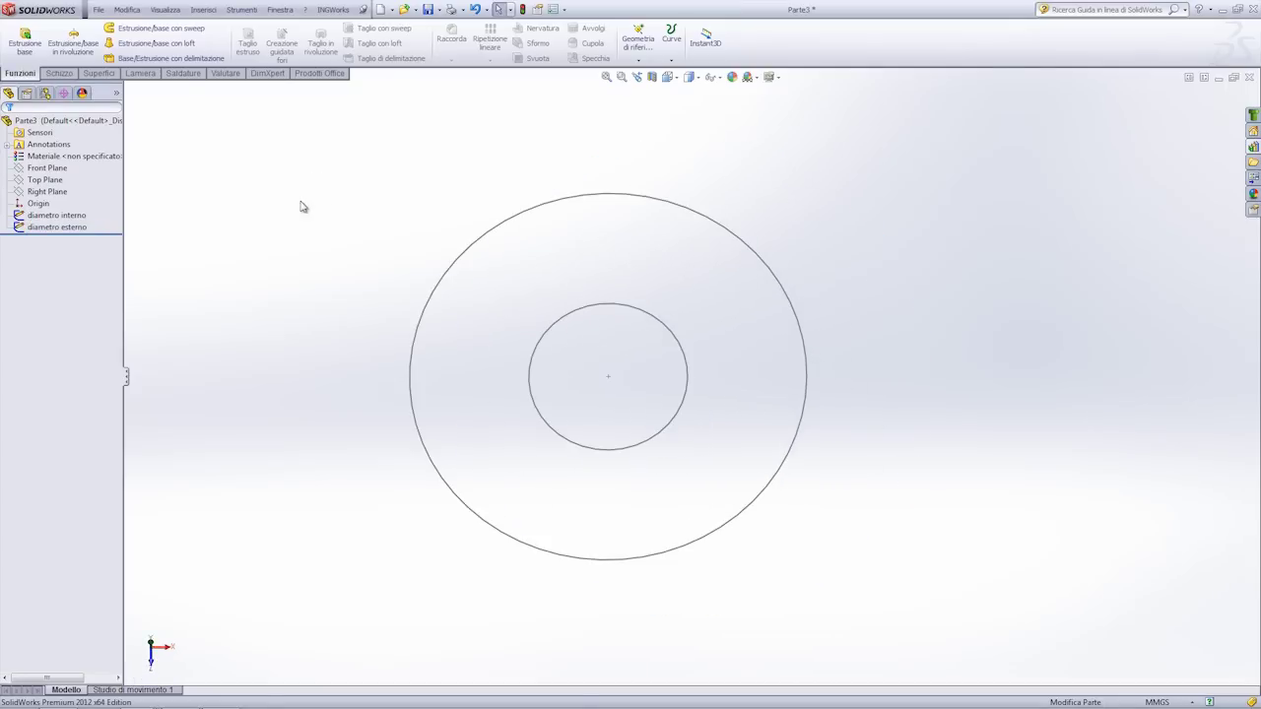
left_click(670, 61)
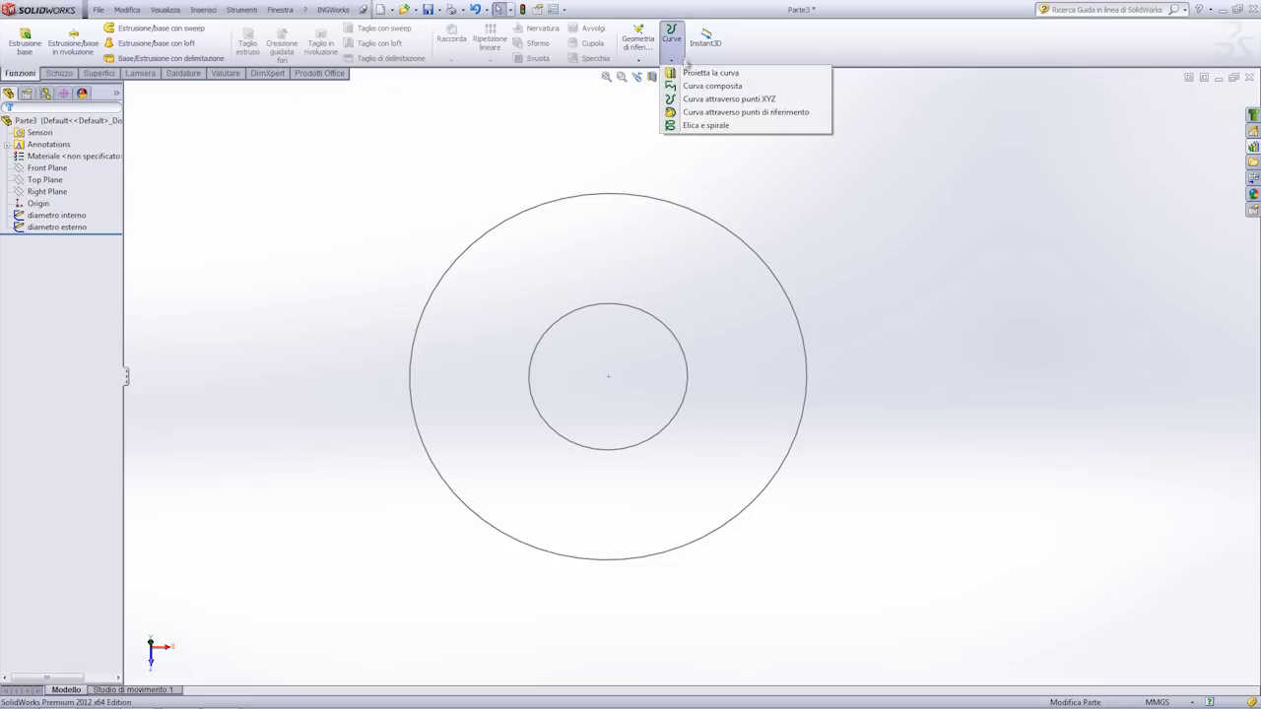
Step: Helix on the Ø100 mm circle: height 100 mm, 1 revolution, start 225°, clockwise
left_click(695, 131)
left_click(608, 301)
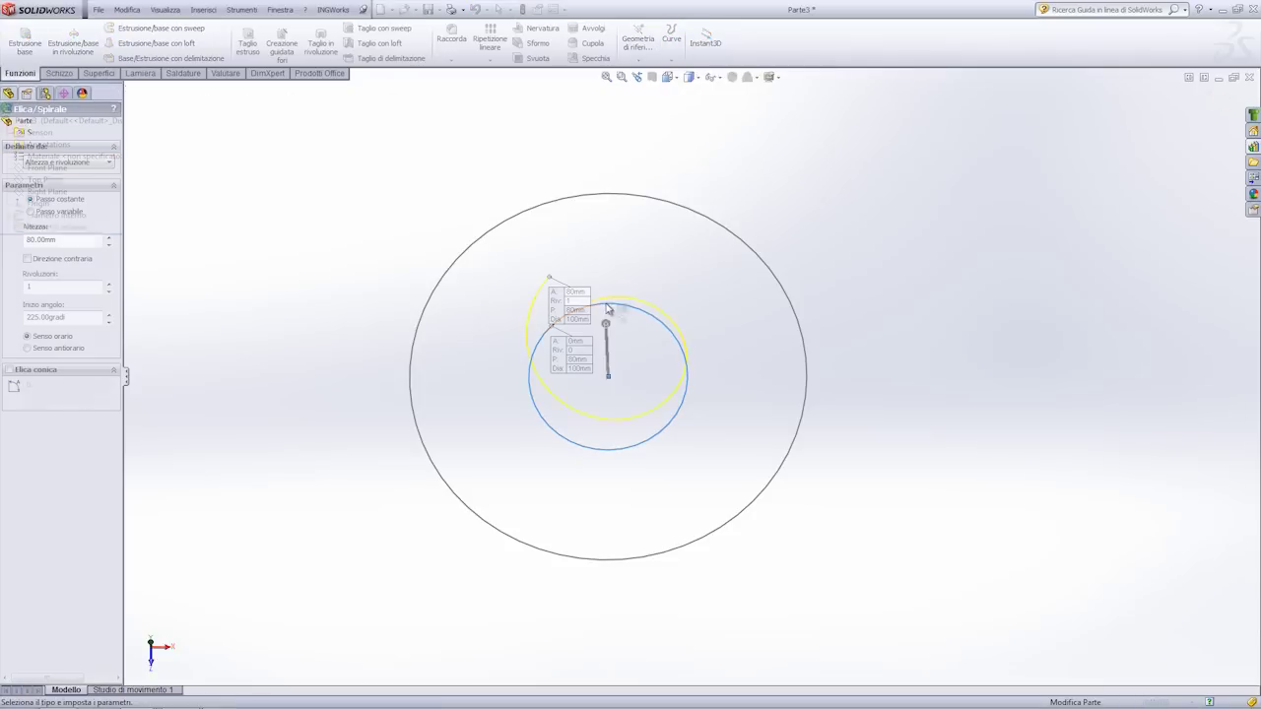
double_click(28, 239)
type("100")
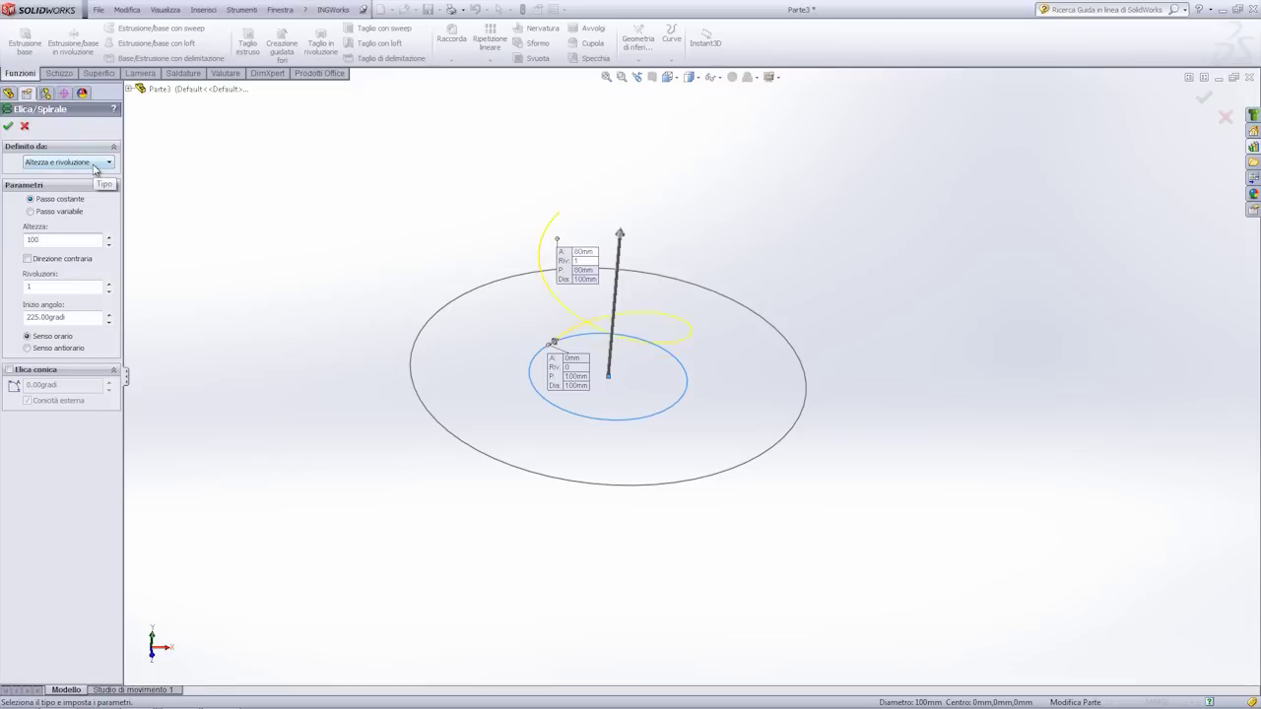
left_click(95, 169)
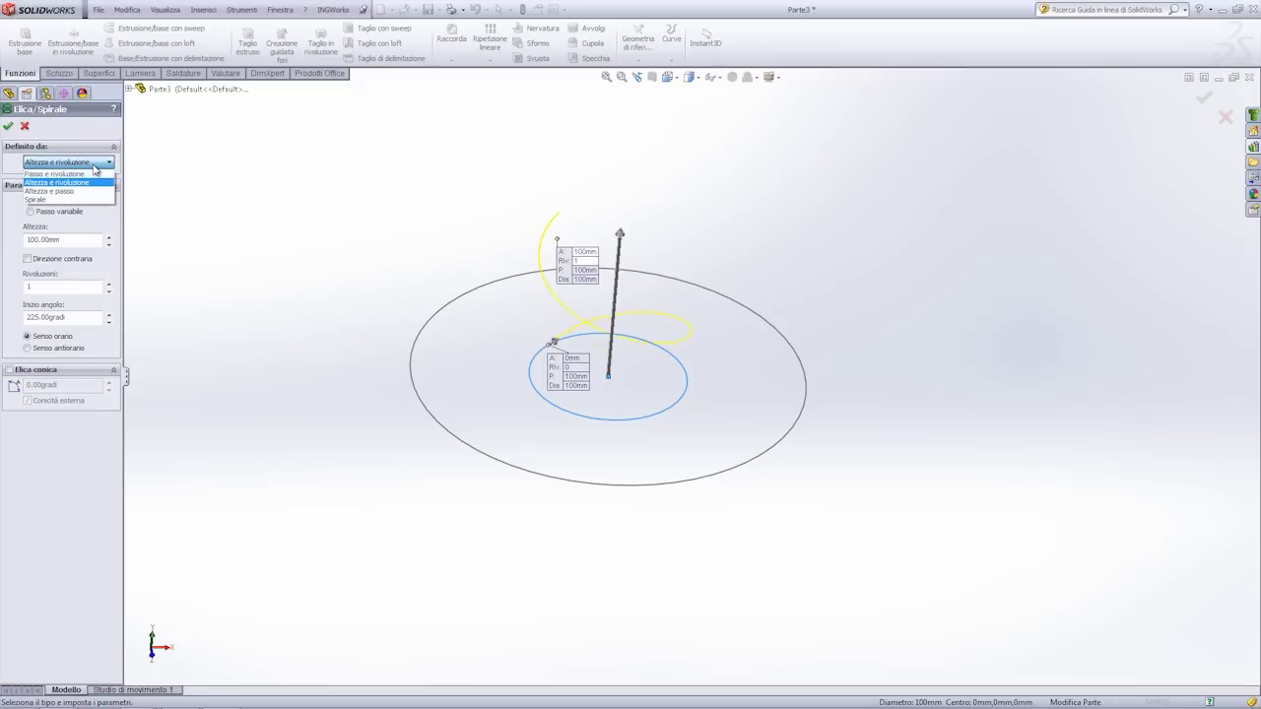
left_click(94, 166)
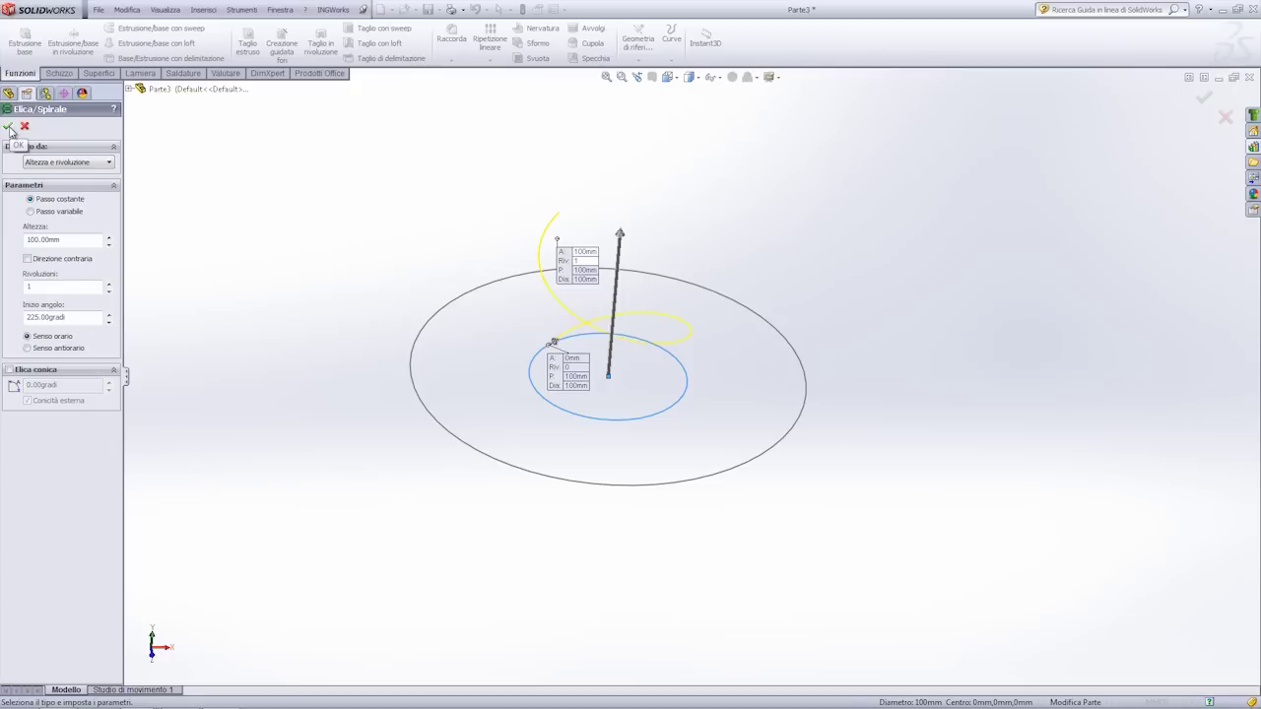
left_click(9, 129)
middle_click_drag(313, 216, 515, 230)
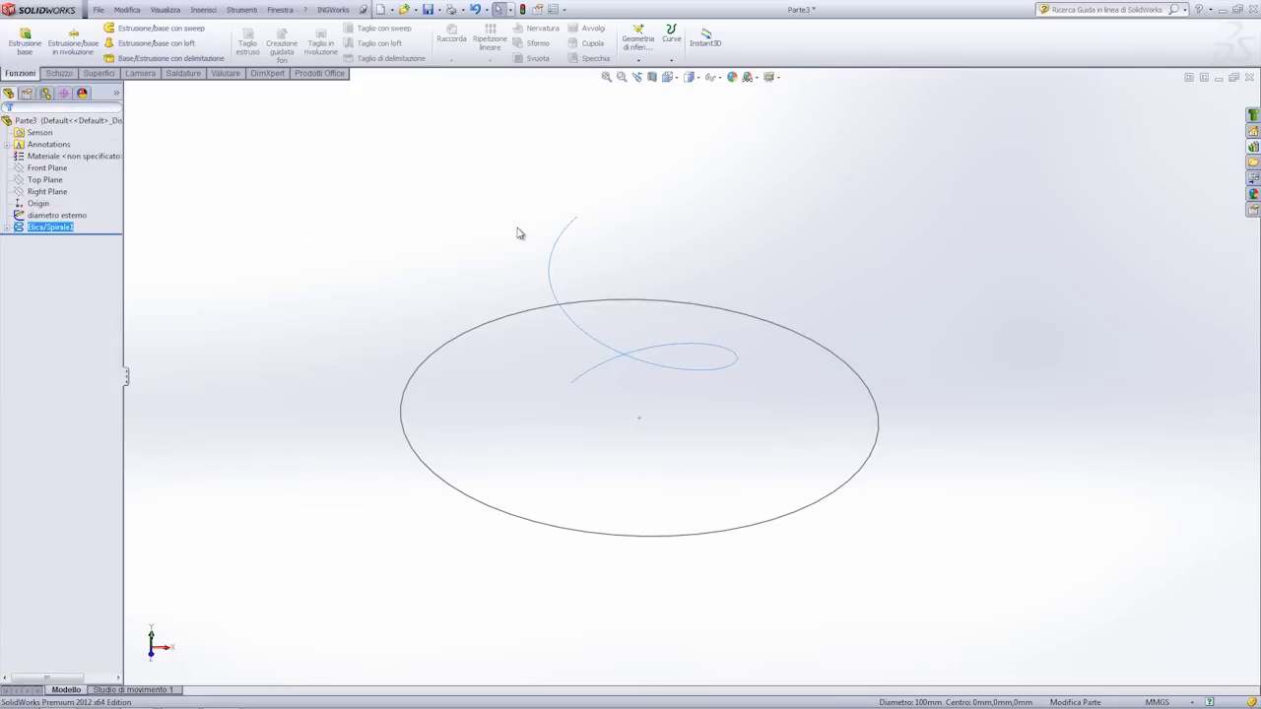
Step: Add a second helix with the same parameters on the Ø250 mm outer circle
middle_click_drag(506, 283, 417, 273)
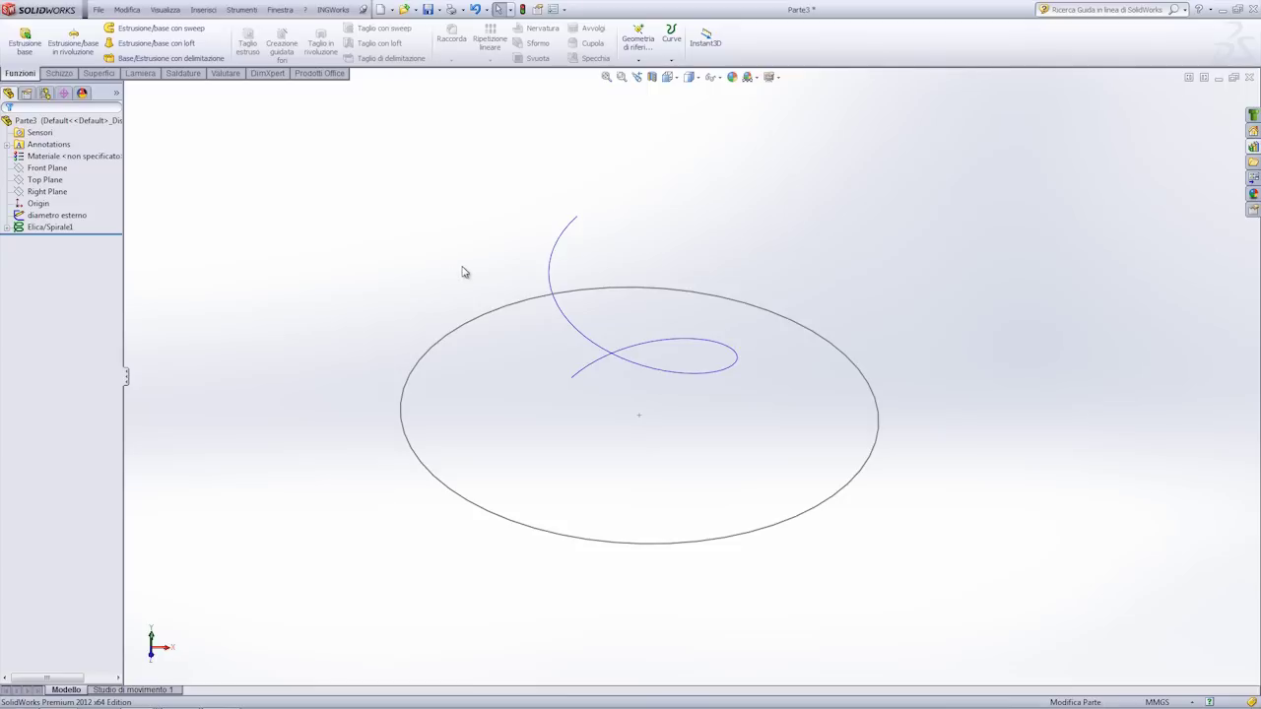
left_click(672, 57)
left_click(693, 125)
left_click(488, 315)
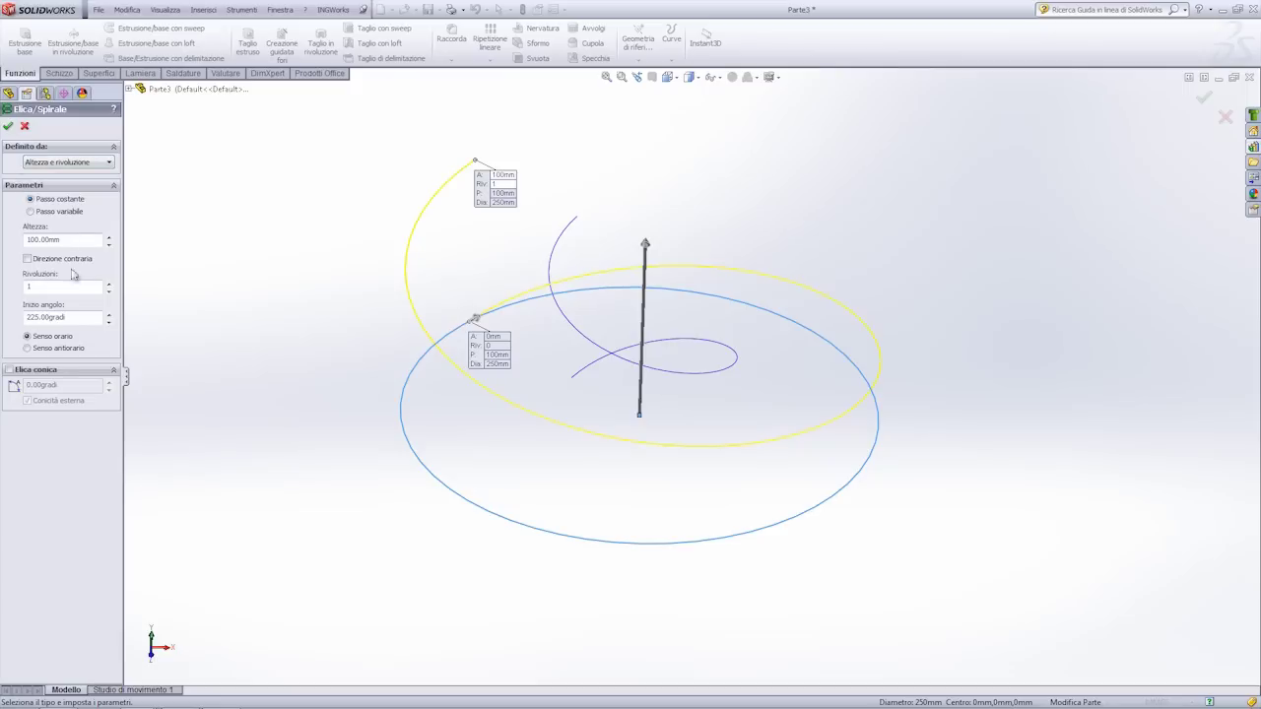
left_click(8, 126)
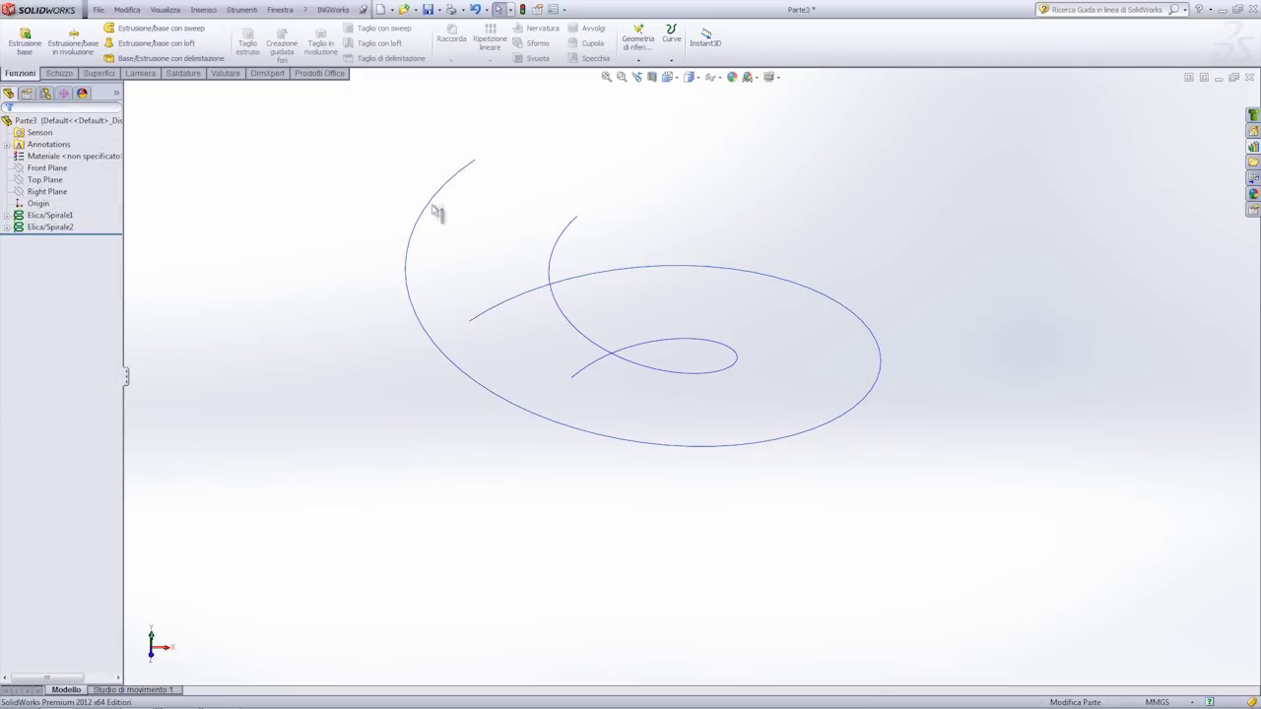
left_click(139, 75)
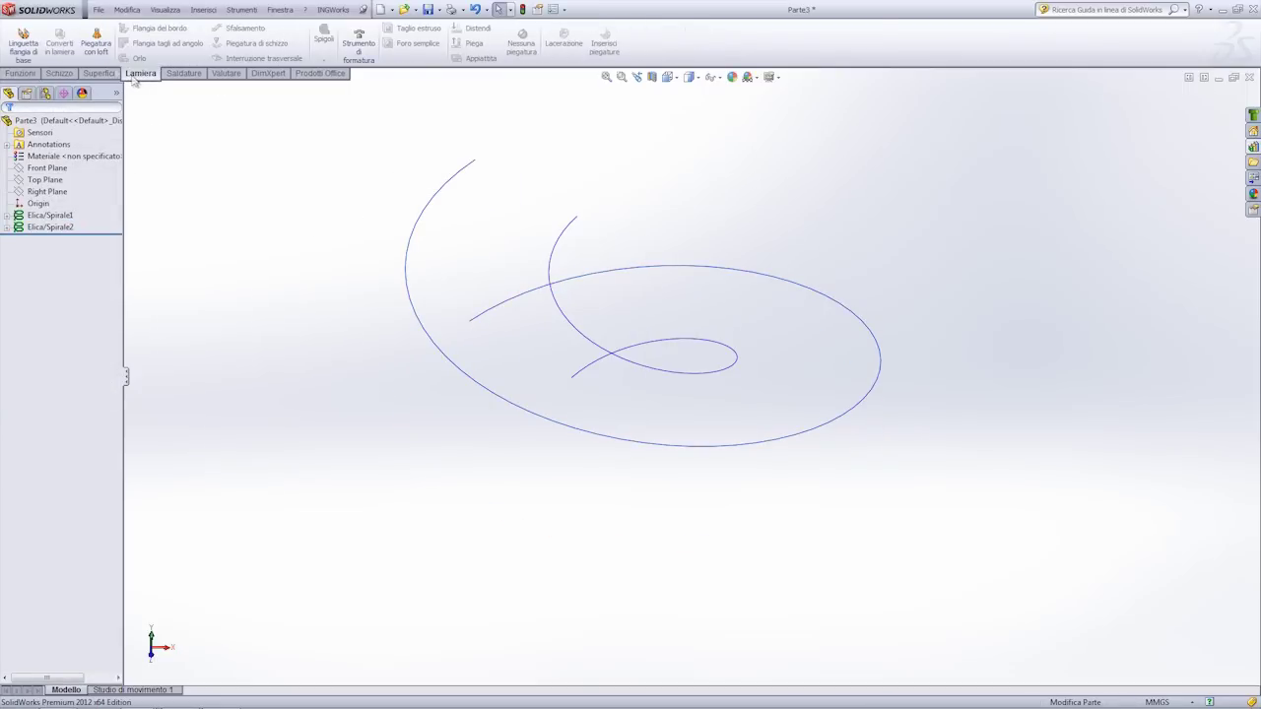
Step: Start a Lofted Bend, cancel it, and switch to the sketching tools
left_click(96, 45)
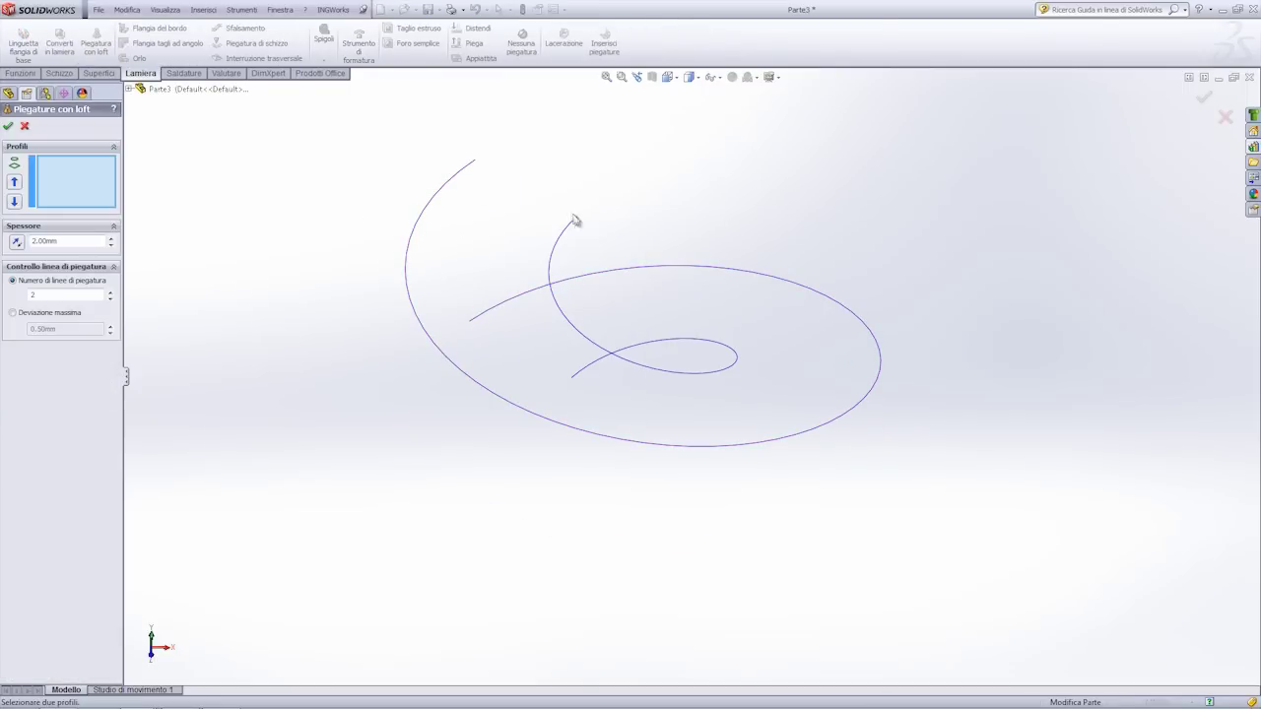
left_click(26, 127)
mouse_move(557, 273)
middle_mouse_down()
mouse_move(523, 208)
mouse_move(642, 223)
mouse_move(631, 192)
mouse_move(636, 229)
mouse_move(636, 206)
middle_mouse_up()
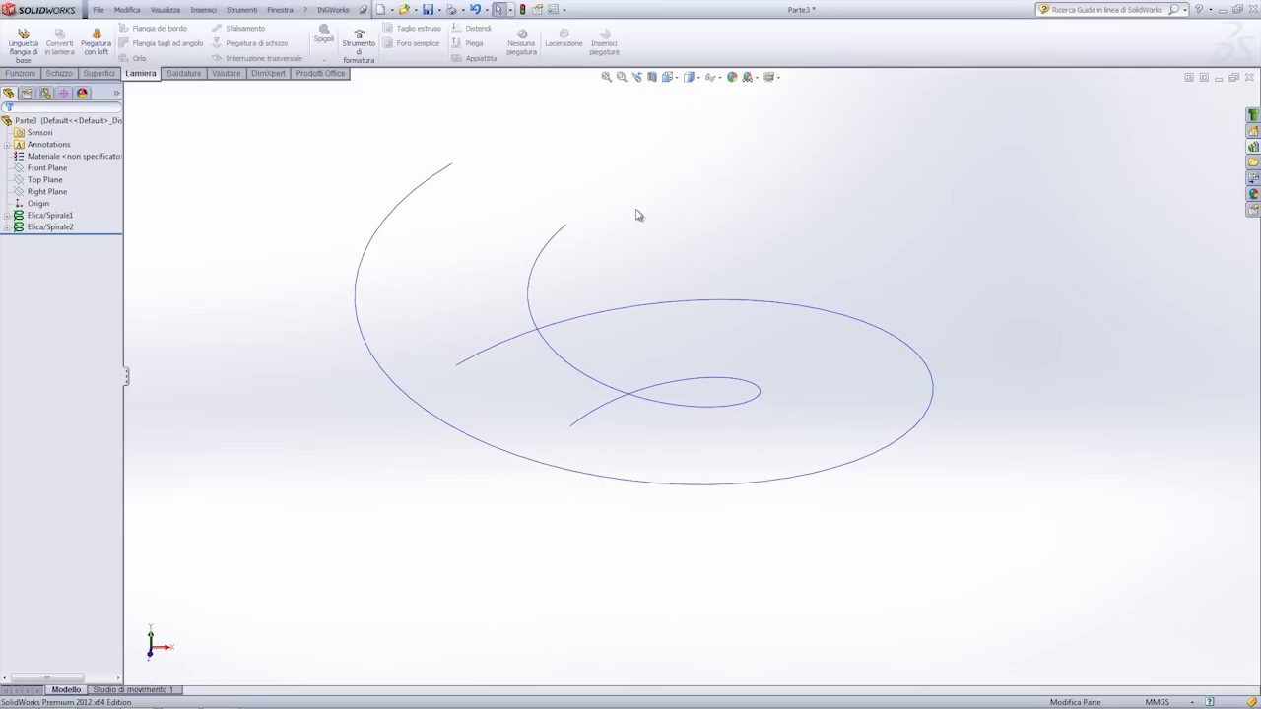
left_click(60, 73)
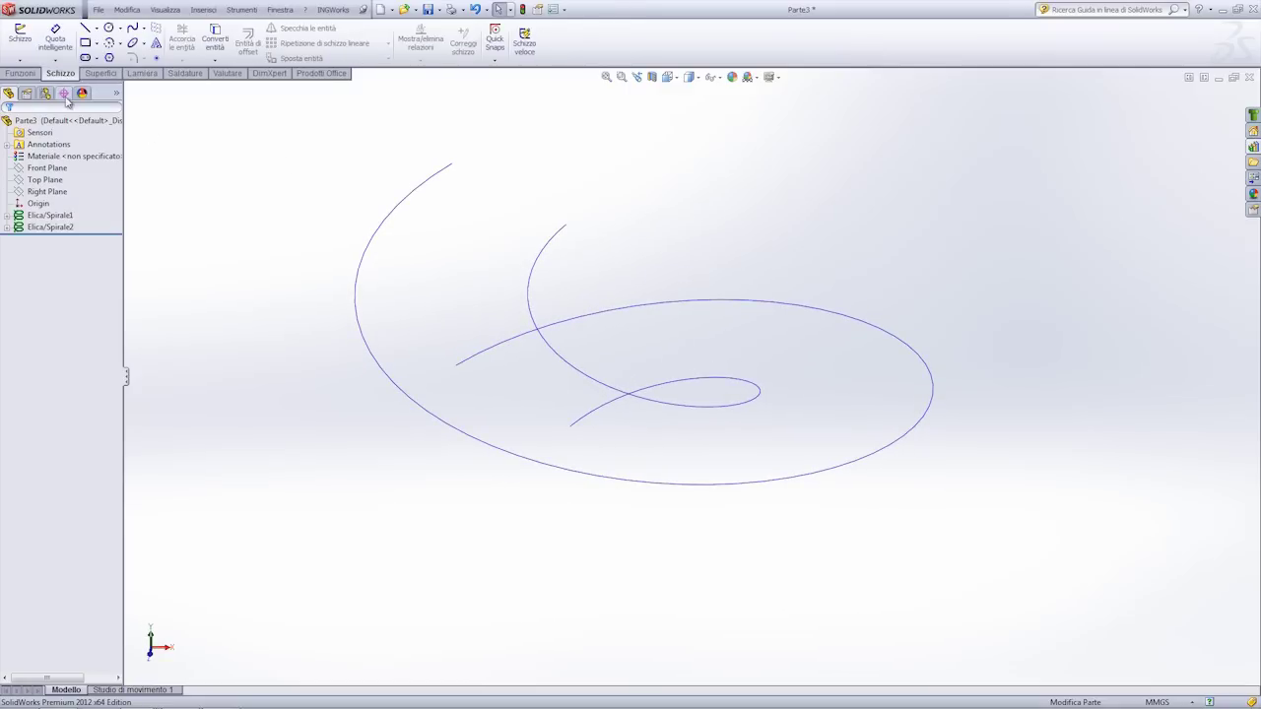
Step: Convert the outer helix into 3D sketch Schizzo3D1
left_click(30, 63)
left_click(44, 86)
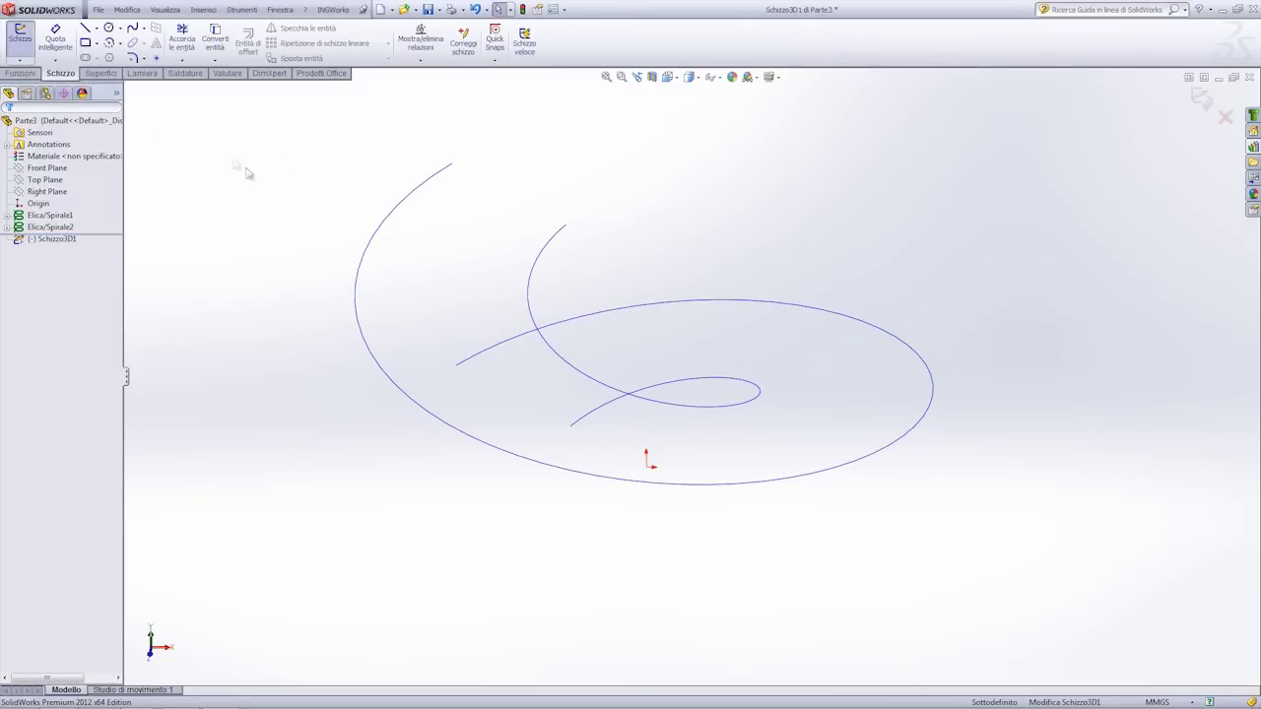
left_click(433, 185)
left_click(215, 40)
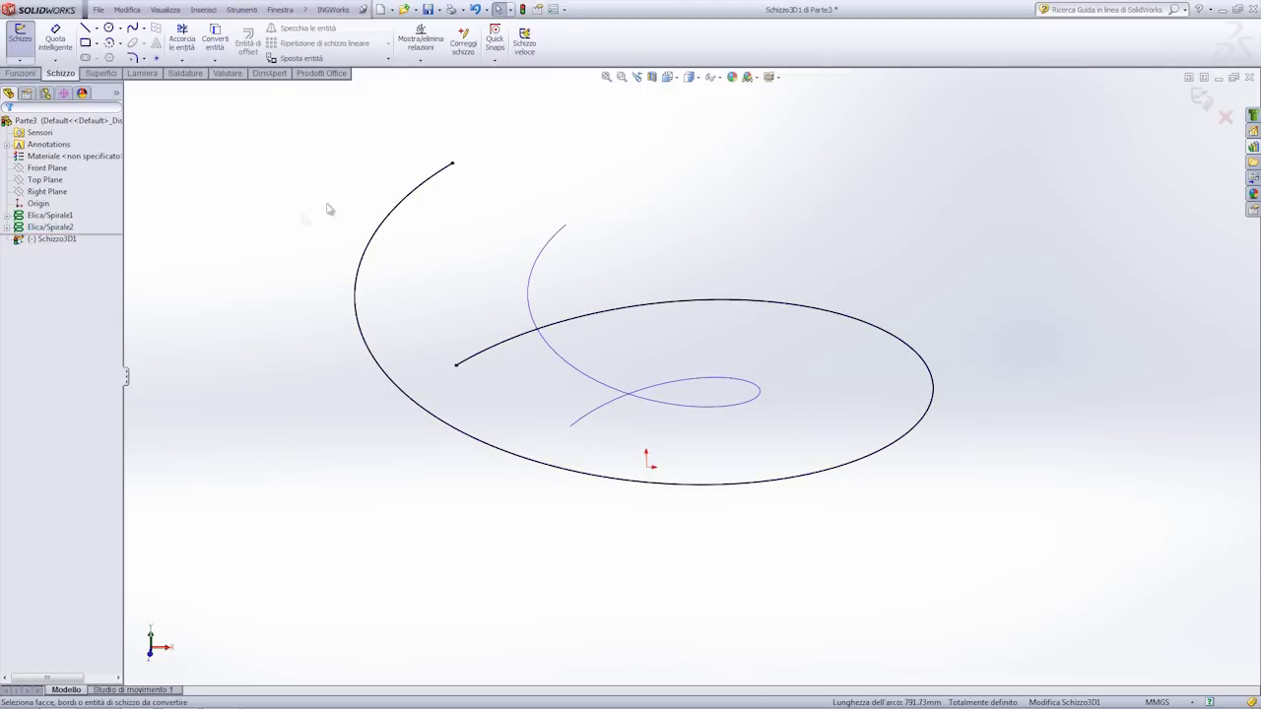
left_click(1201, 98)
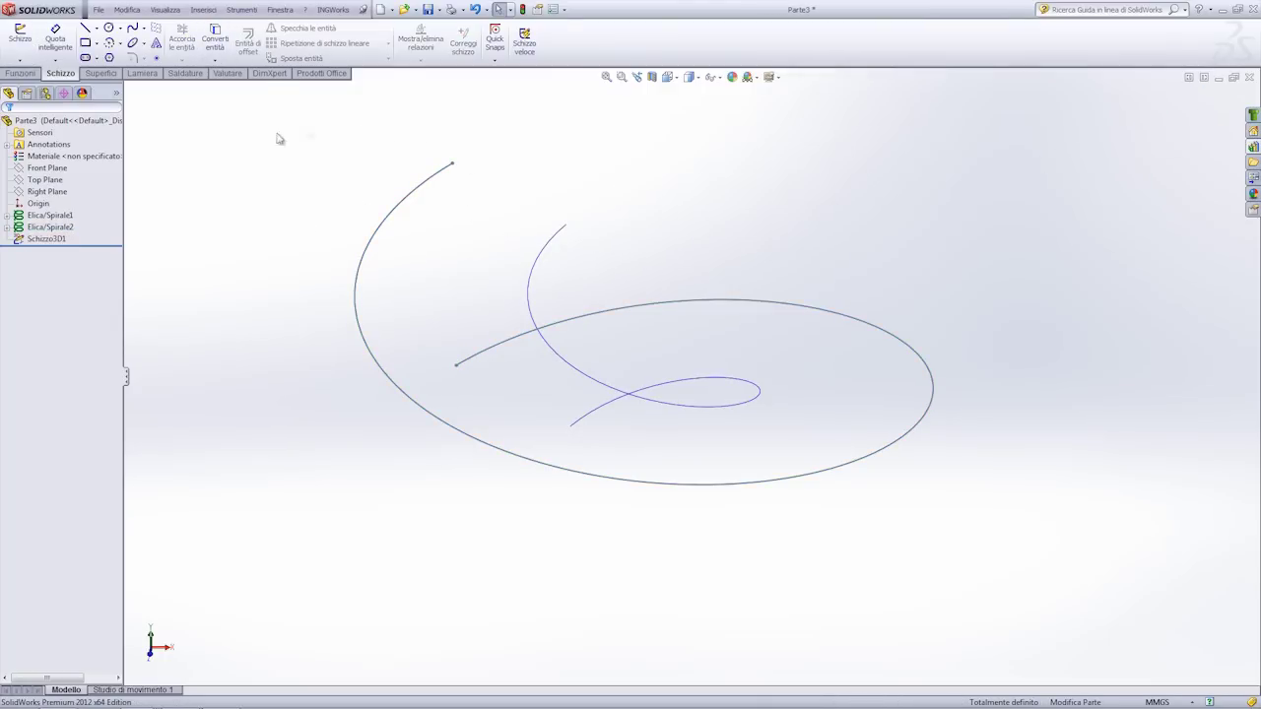
Step: Convert the inner helix into a second 3D sketch, Schizzo3D2
left_click(20, 60)
left_click(29, 90)
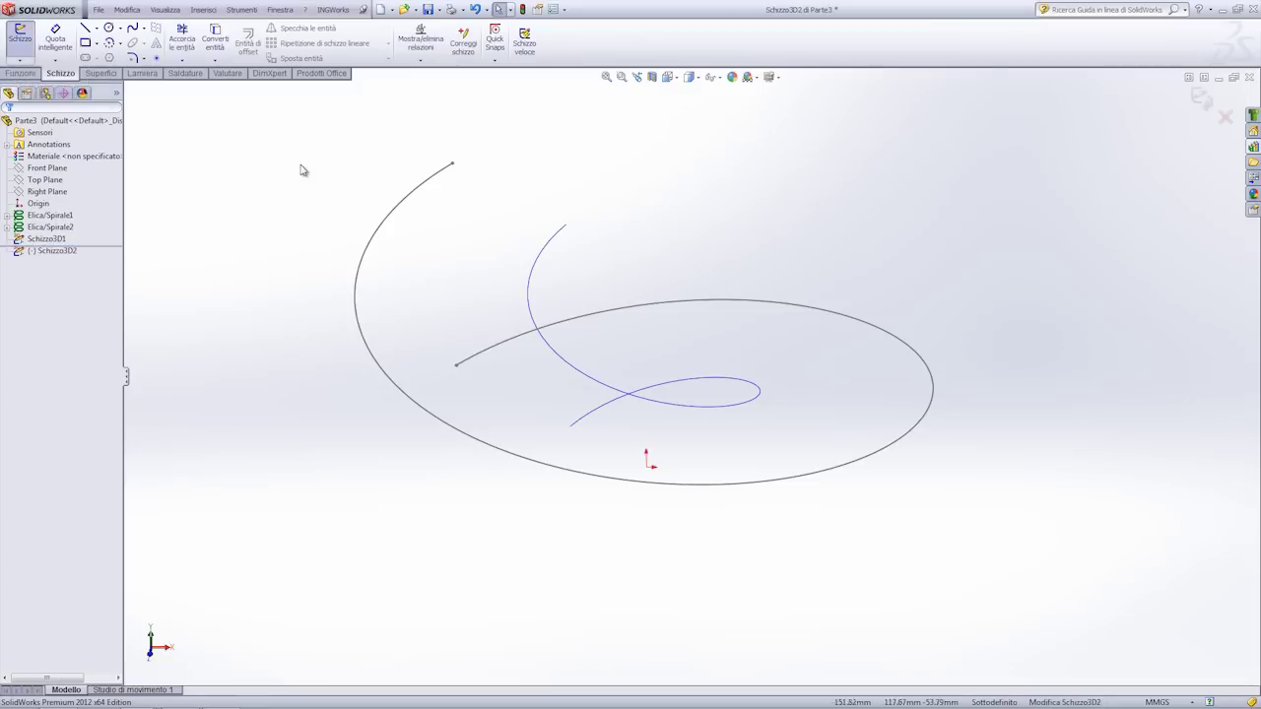
left_click(552, 242)
left_click(215, 40)
left_click(1201, 99)
left_click(692, 182)
left_click(144, 75)
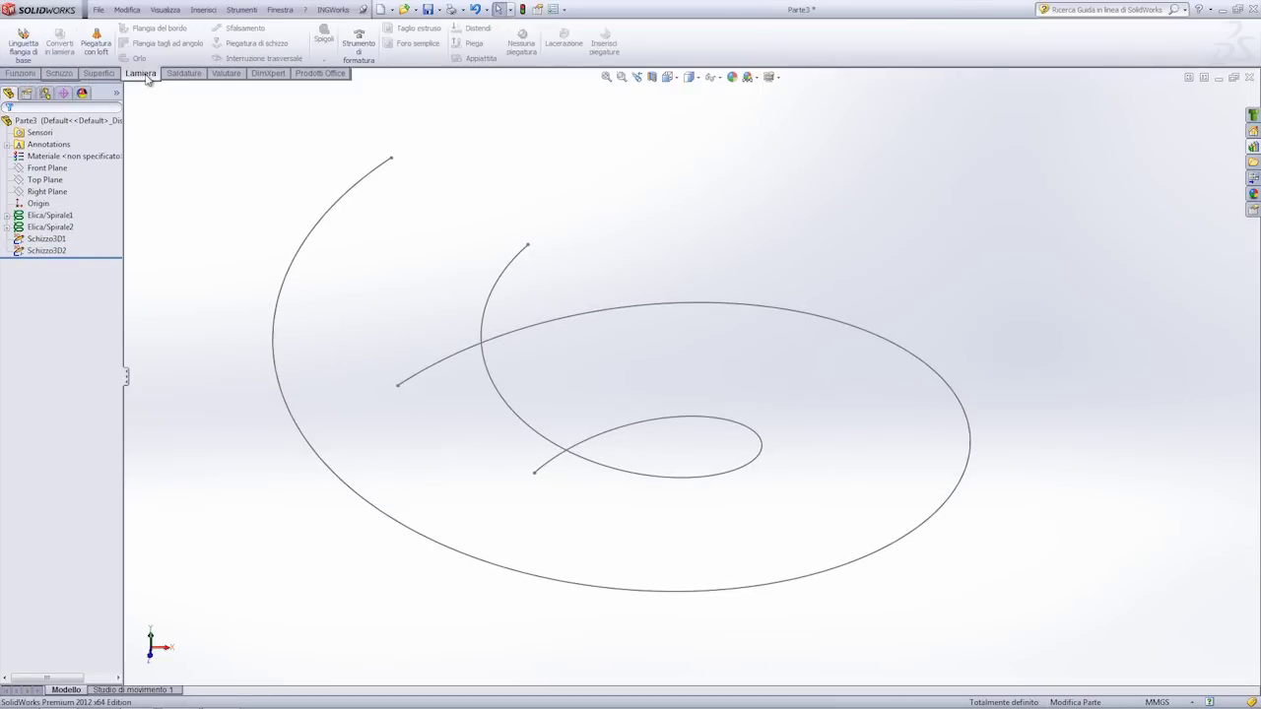
left_click(95, 44)
Step: Create a 1.50 mm lofted bend between the outer and inner spiral curves
left_click(390, 164)
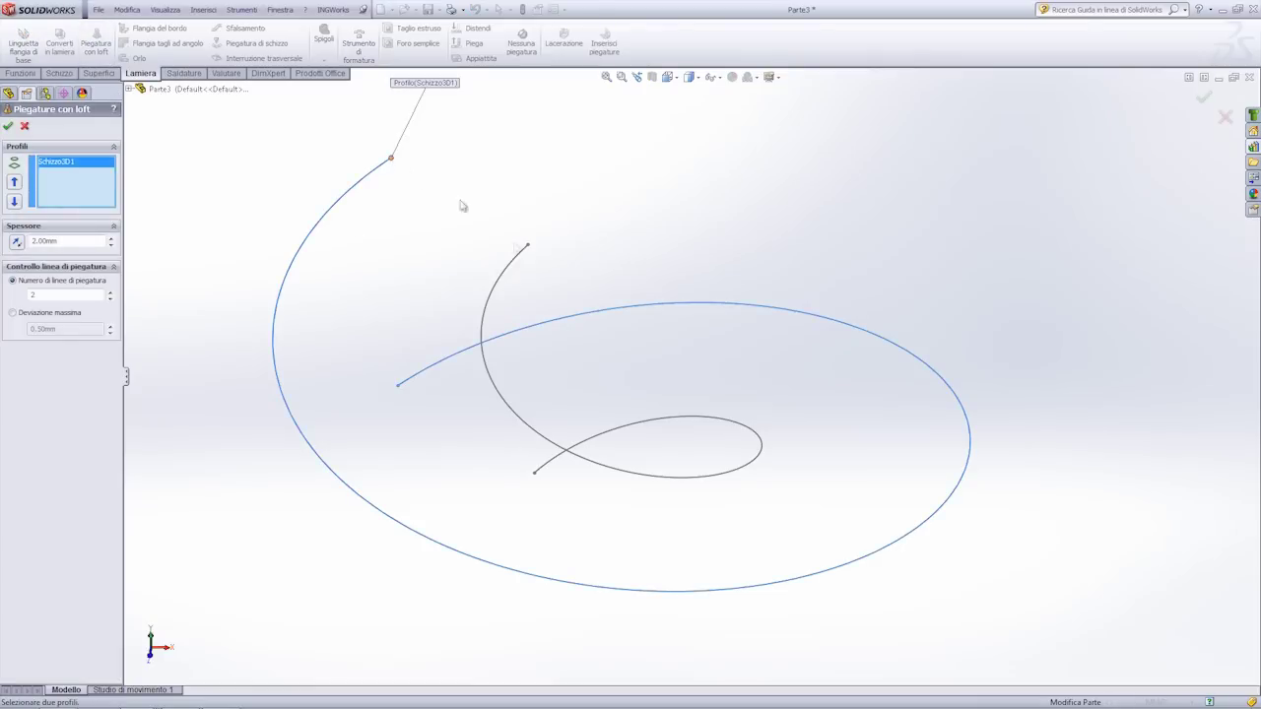
left_click(529, 246)
middle_click_drag(523, 346, 551, 275)
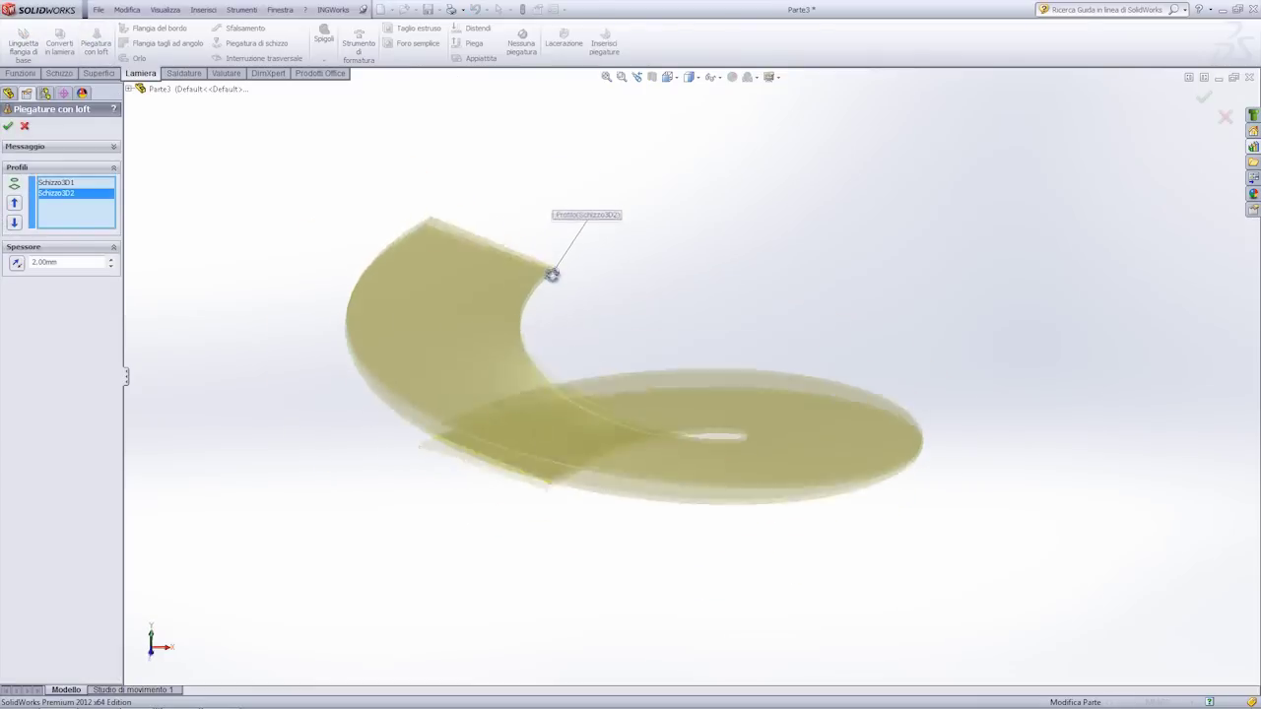
double_click(47, 262)
type("1.")
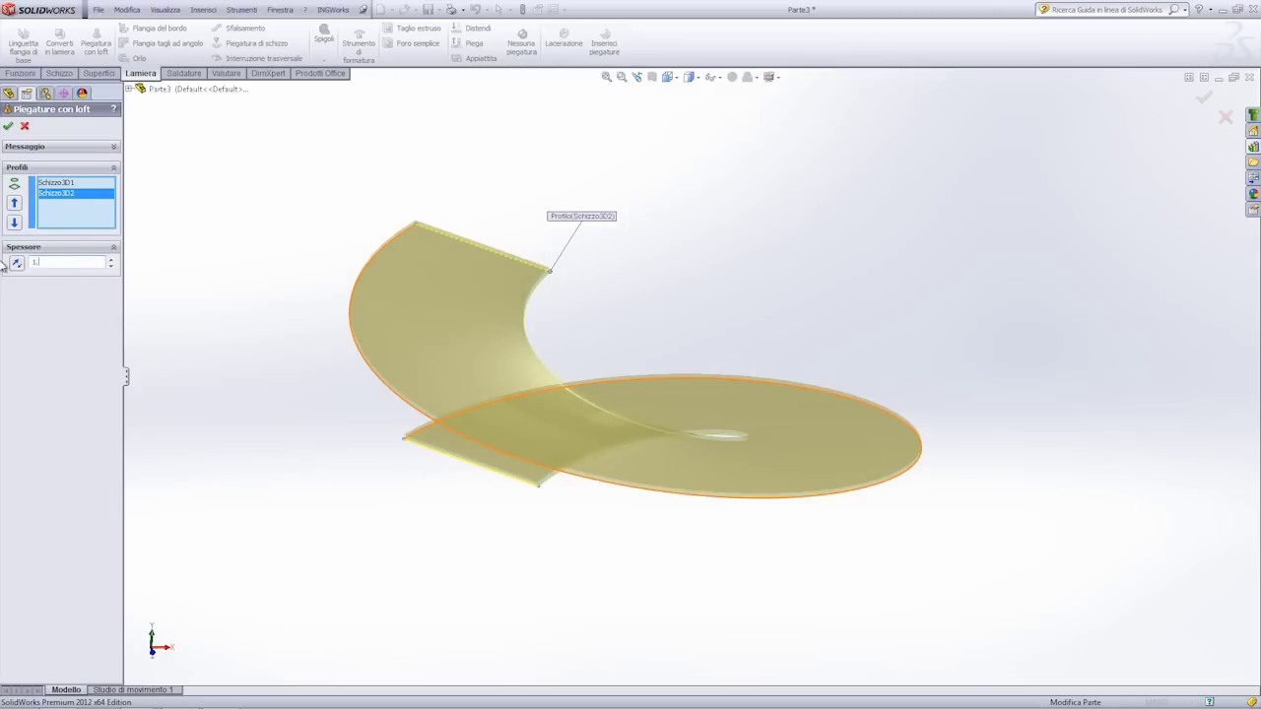
left_click(8, 126)
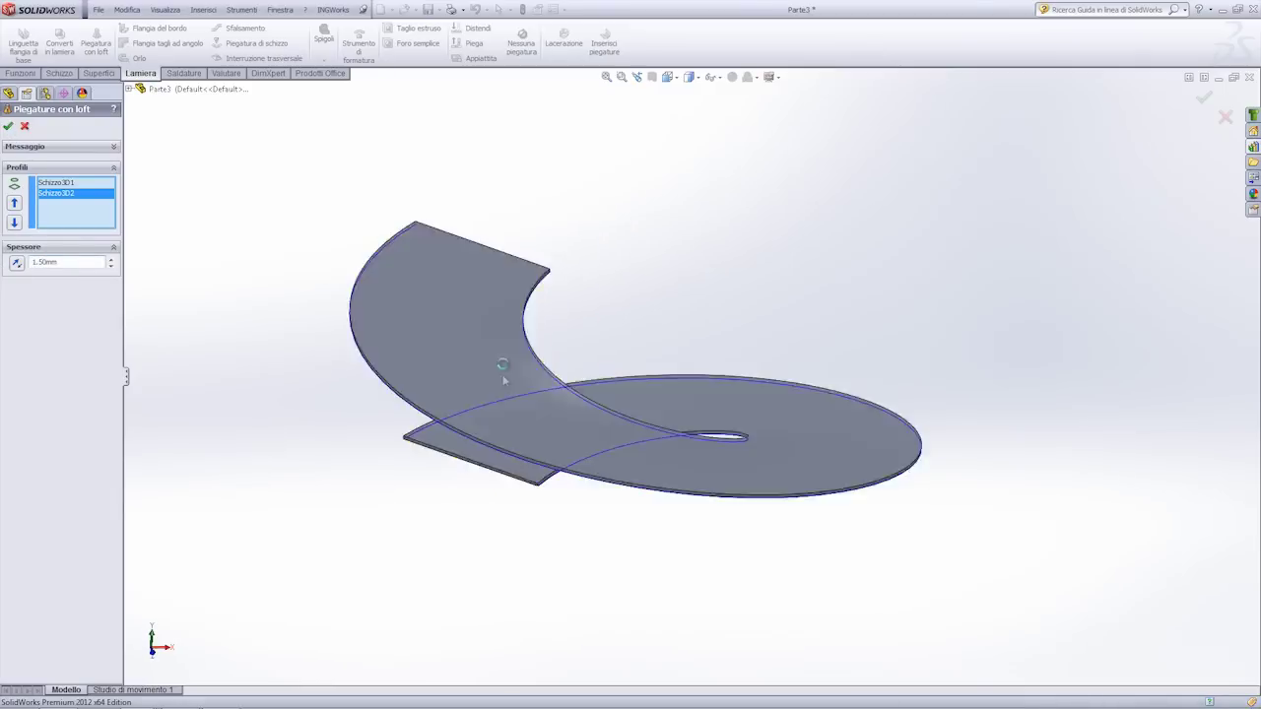
Step: Orbit the finished spiral flight to a near top-down view
middle_click_drag(463, 463, 475, 424)
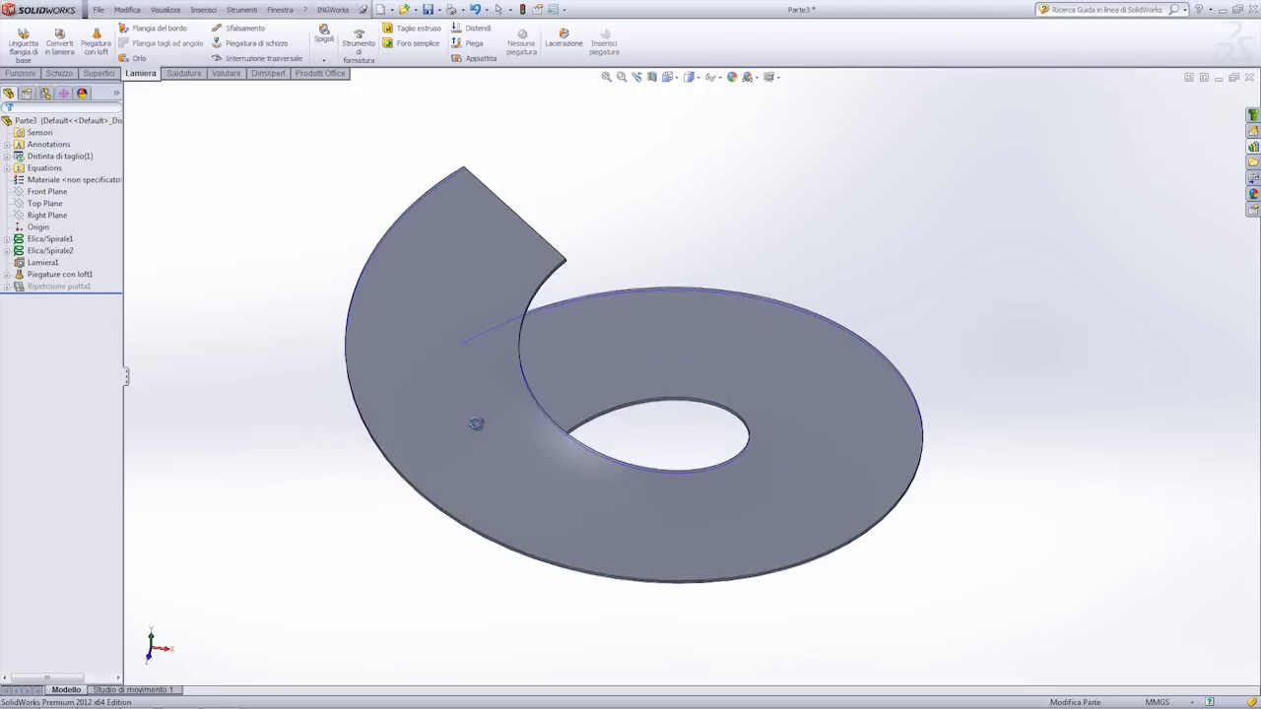
left_click(718, 77)
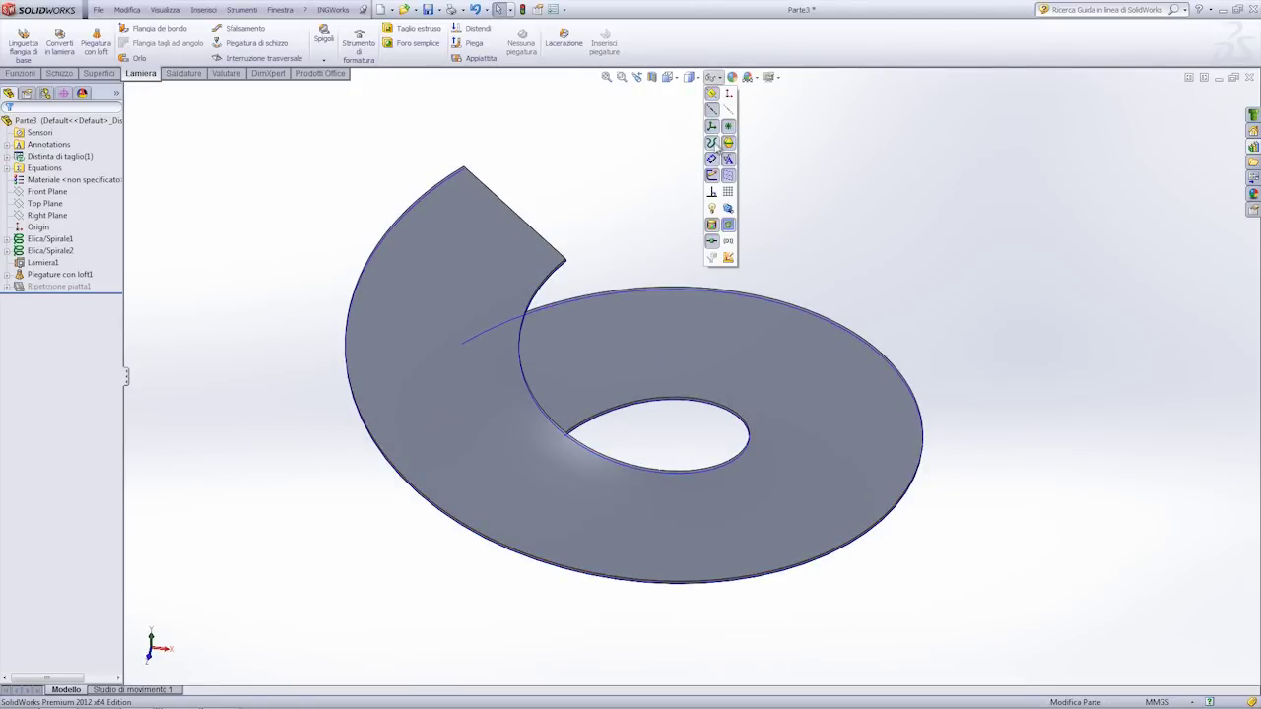
mouse_move(599, 230)
middle_mouse_down()
mouse_move(599, 273)
mouse_move(578, 162)
middle_mouse_up()
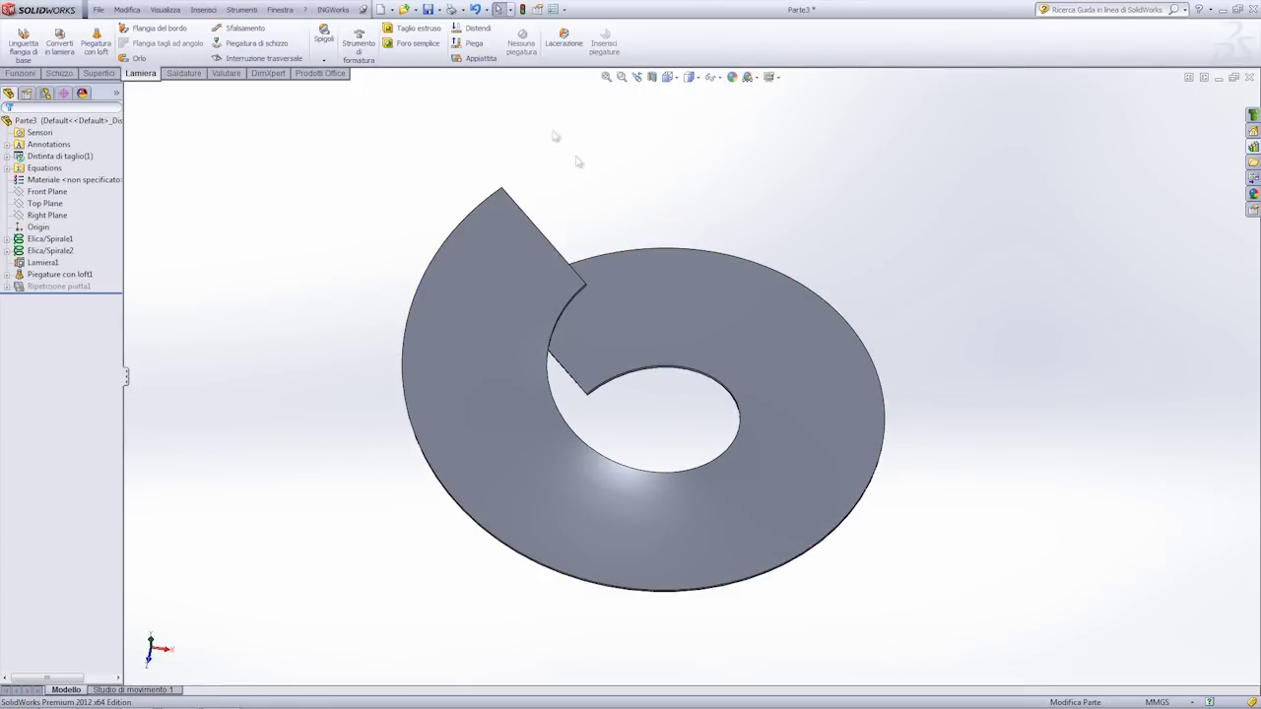
left_click(486, 61)
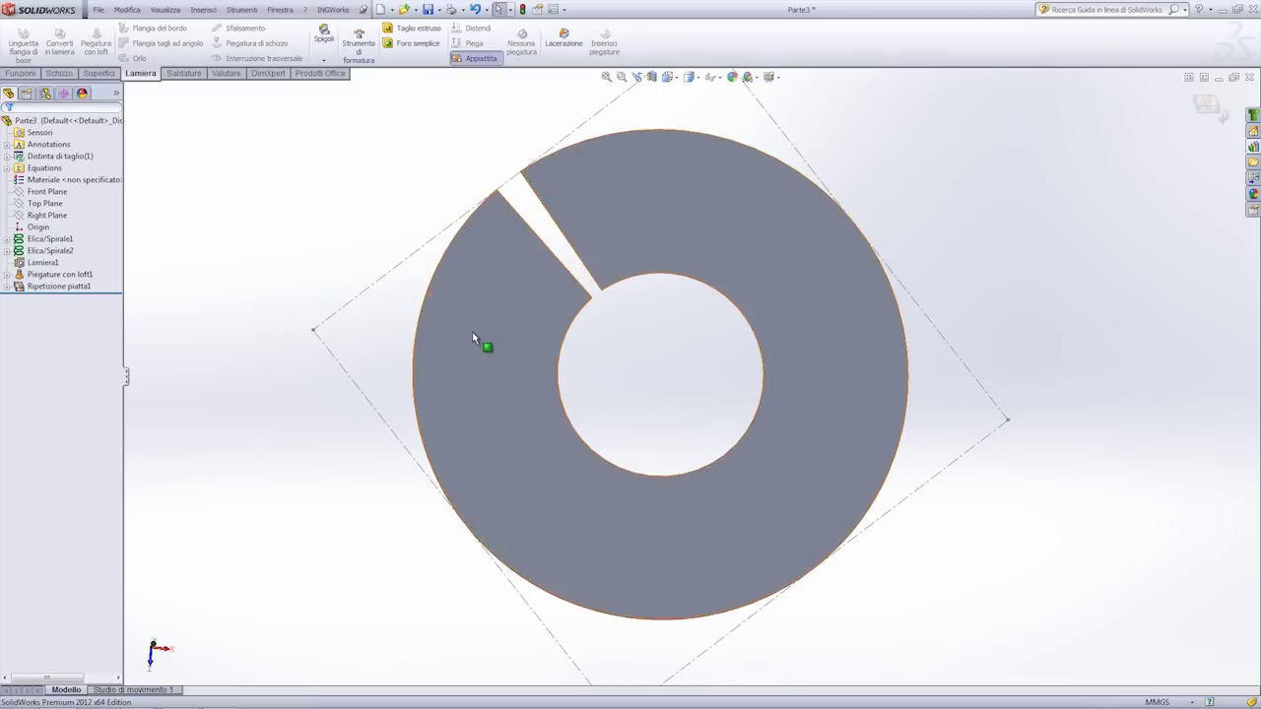
Step: View the flattened slit ring face-on and open a new sketch on the Top Plane
left_click(628, 247)
key("ctrl+8")
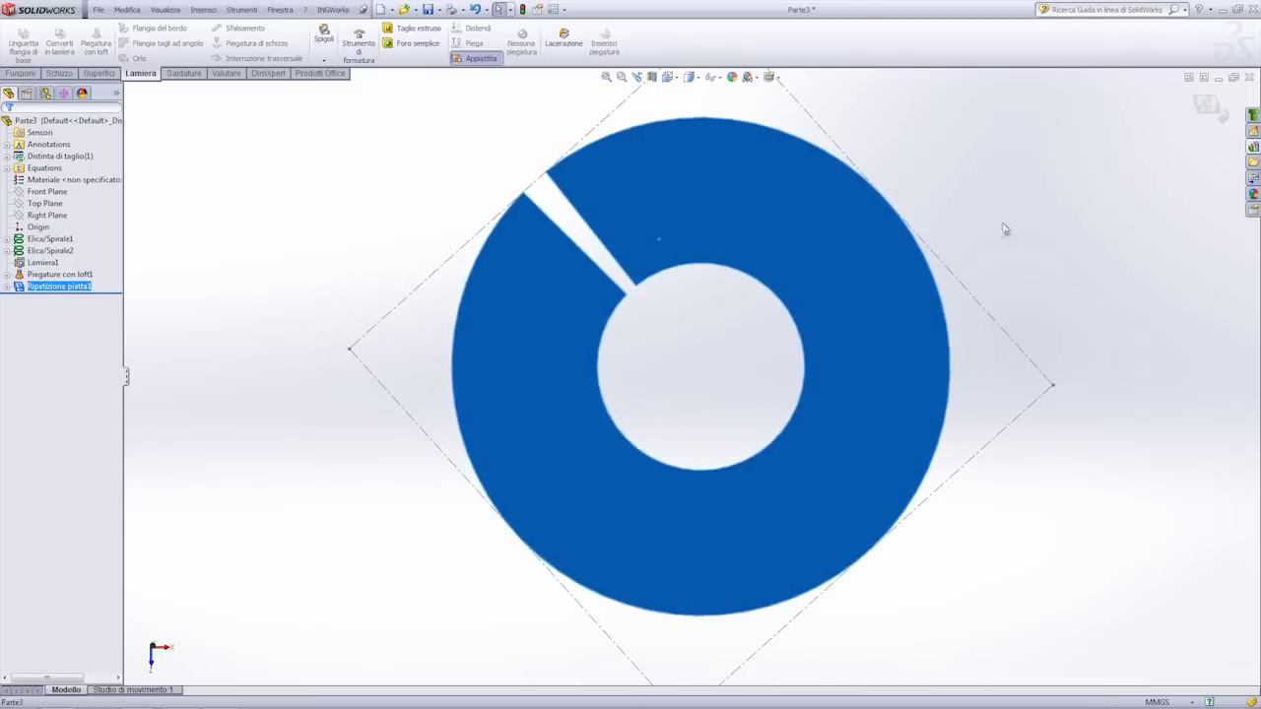
scroll(877, 282, "down", 2)
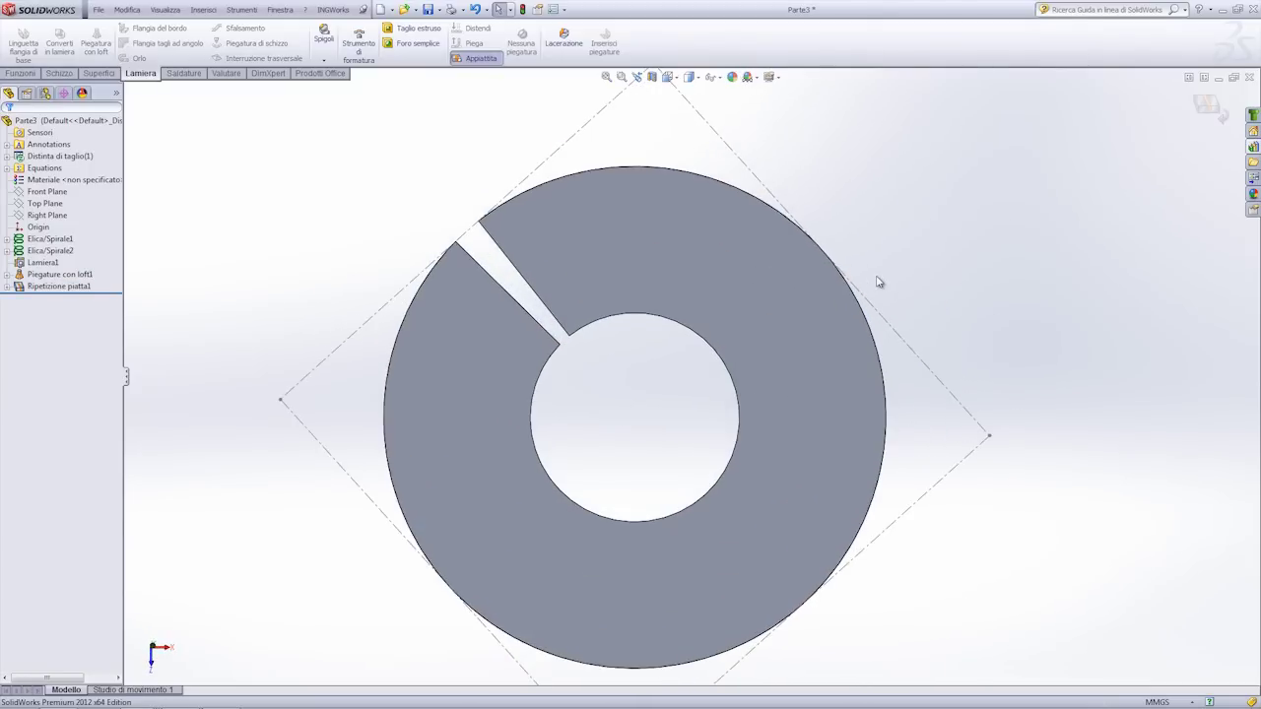
left_click(44, 191)
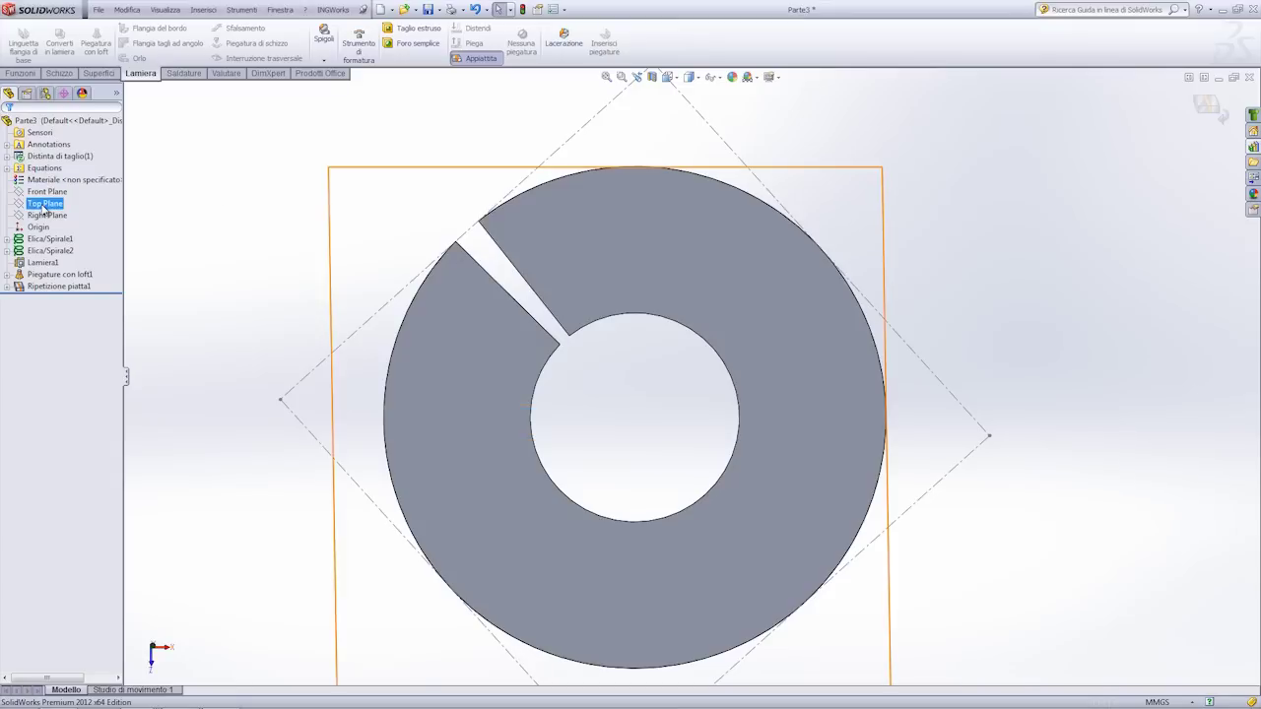
left_click(44, 202)
left_click(51, 190)
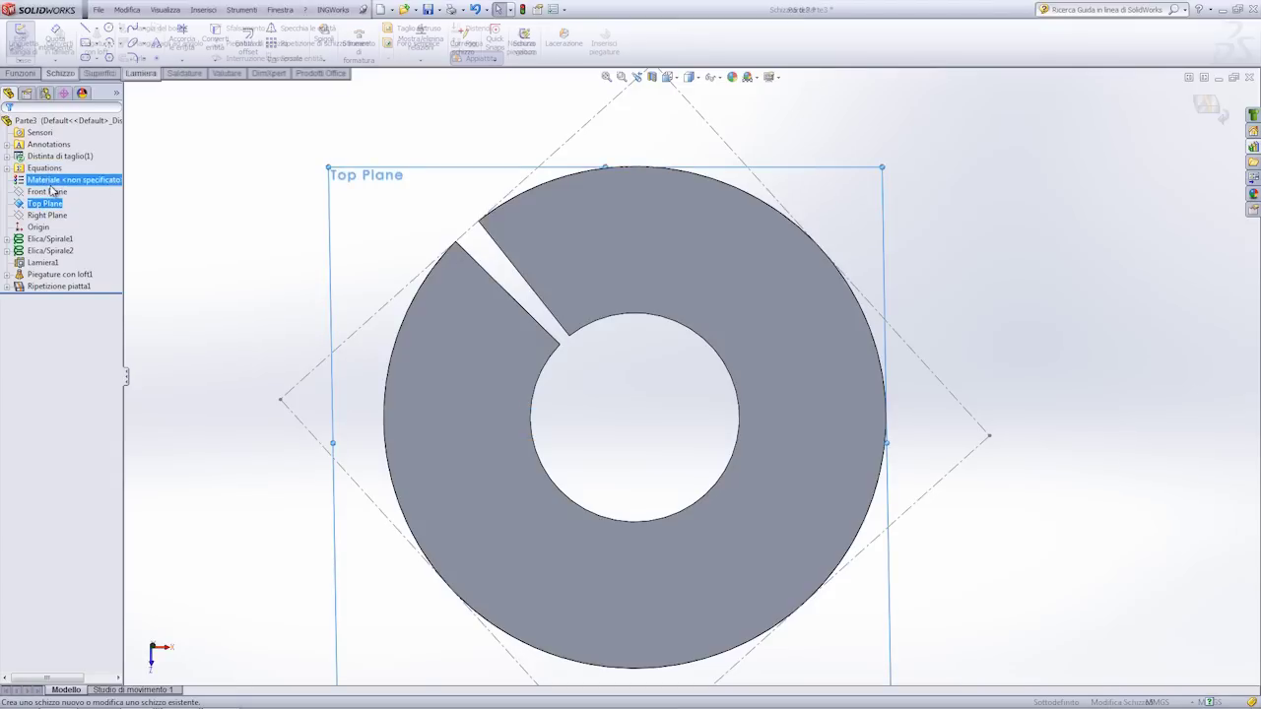
left_click(255, 211)
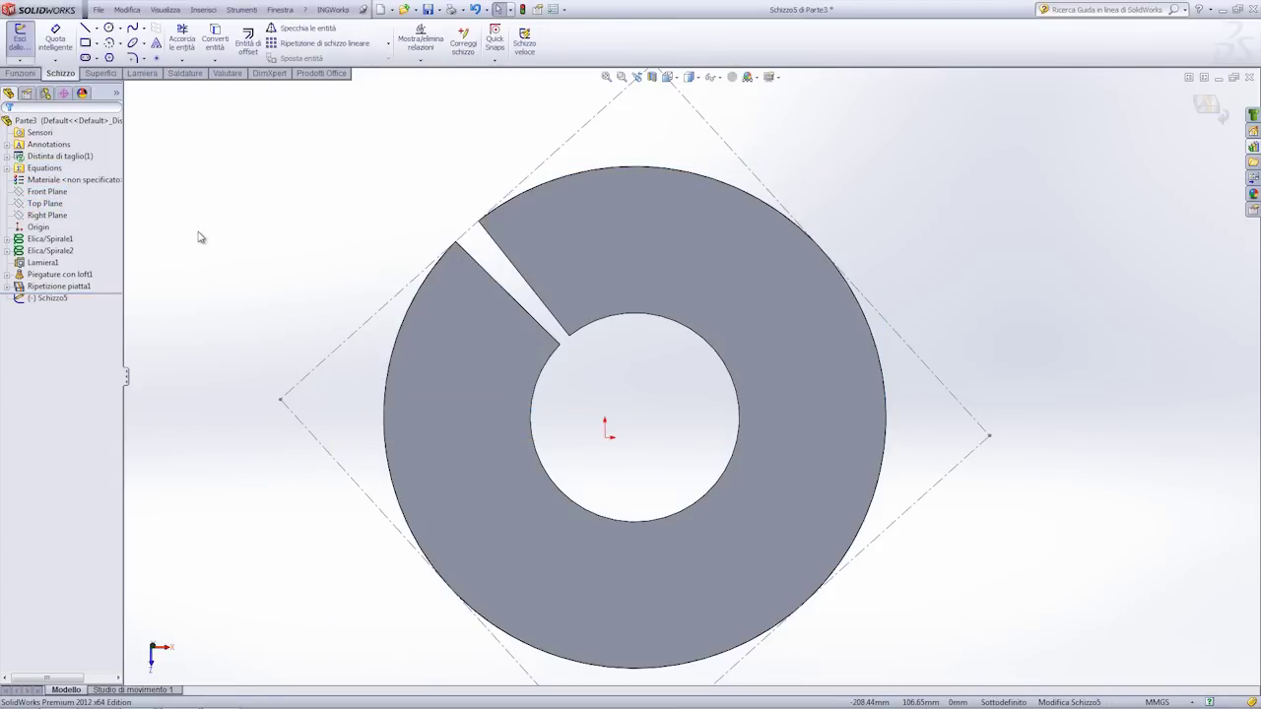
Step: Start a circle at the origin to read the ring radius, then cancel and exit the sketch
left_click(108, 28)
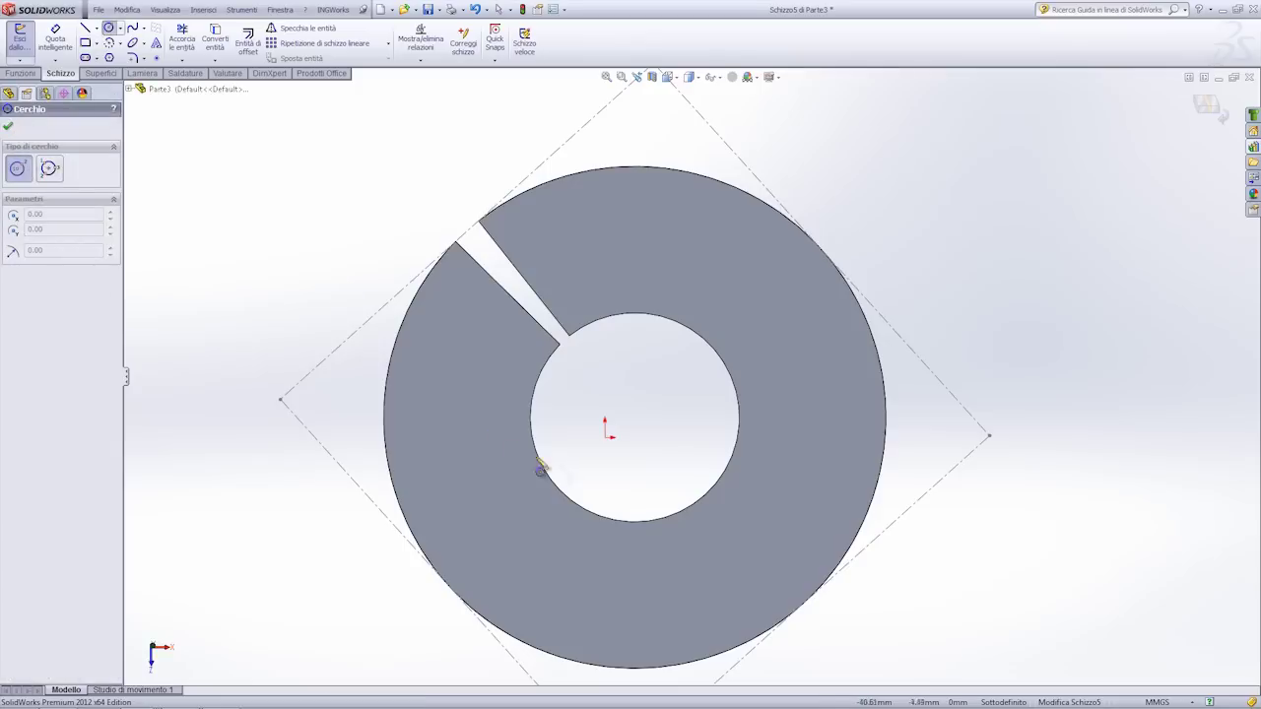
key("ctrl+5")
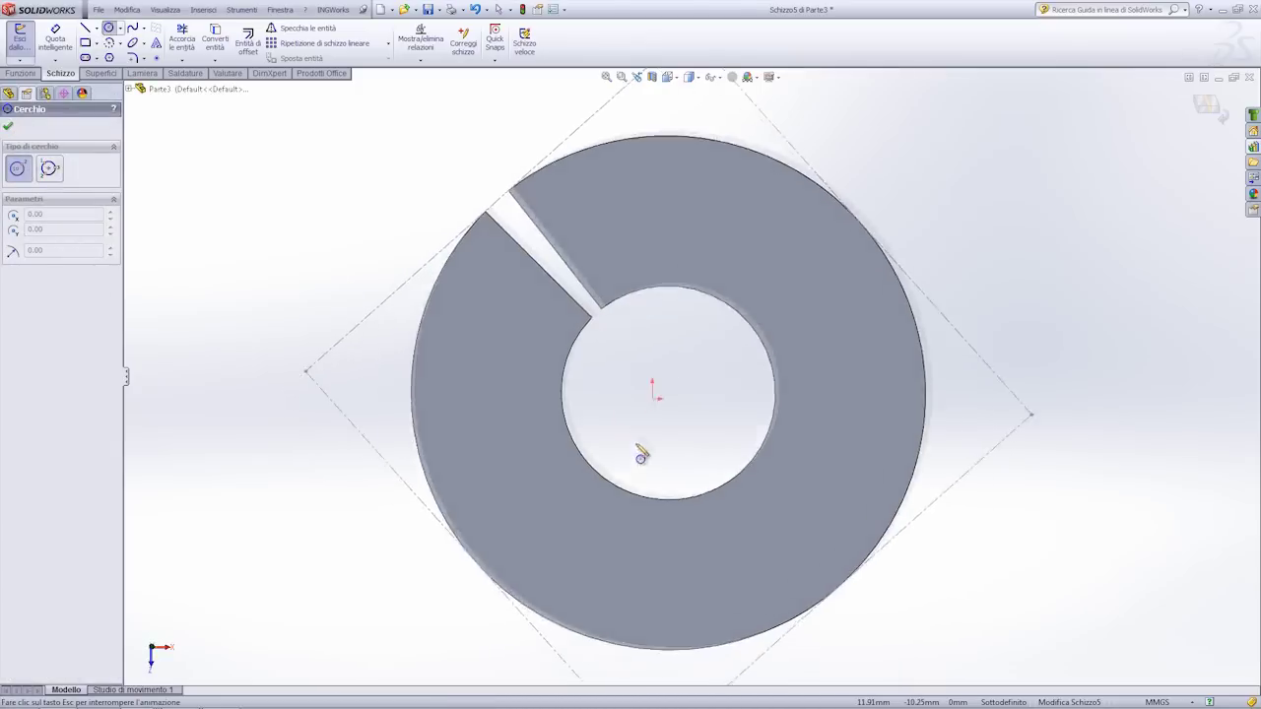
left_click(687, 370)
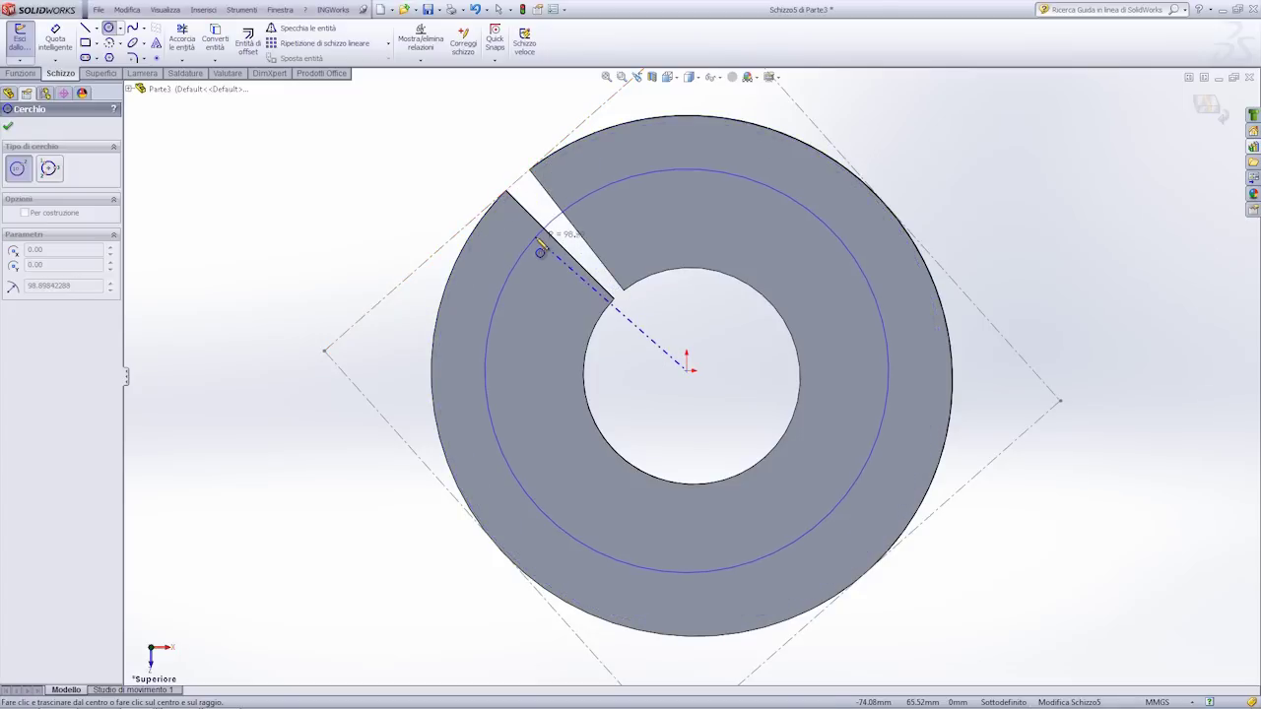
key("Escape")
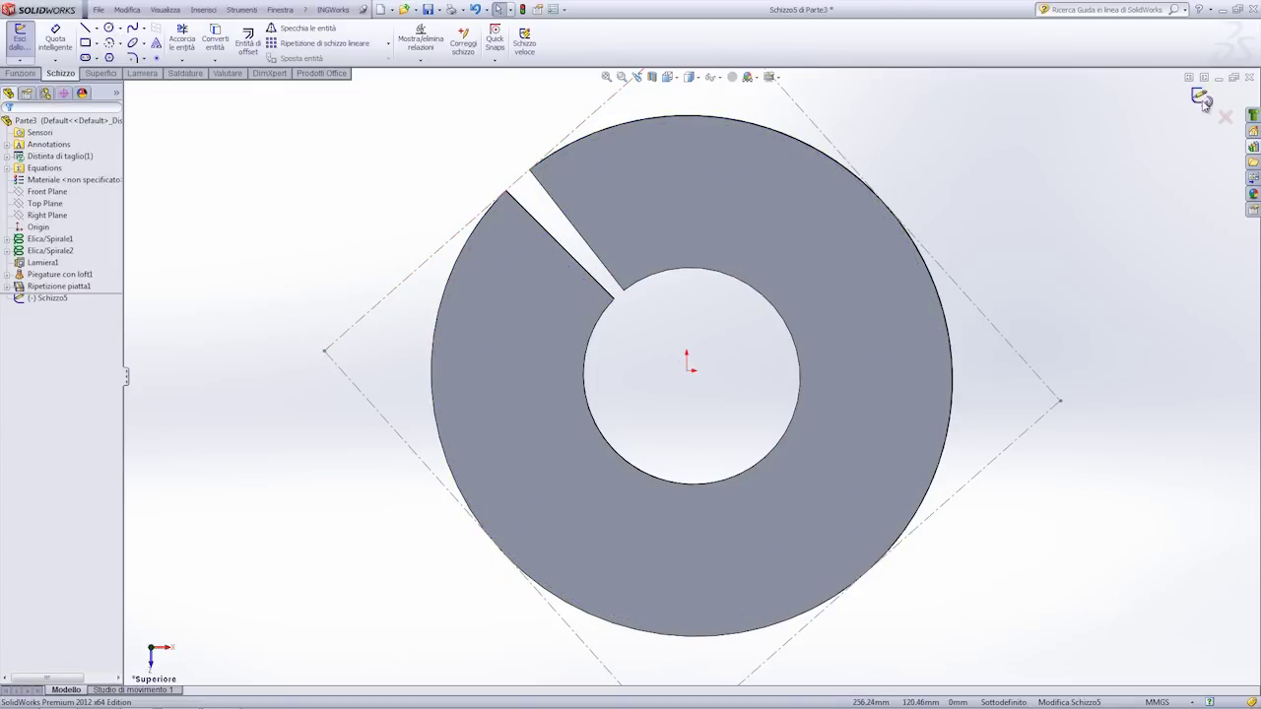
left_click(1201, 99)
mouse_move(597, 321)
middle_mouse_down()
mouse_move(729, 326)
mouse_move(648, 325)
mouse_move(690, 309)
middle_mouse_up()
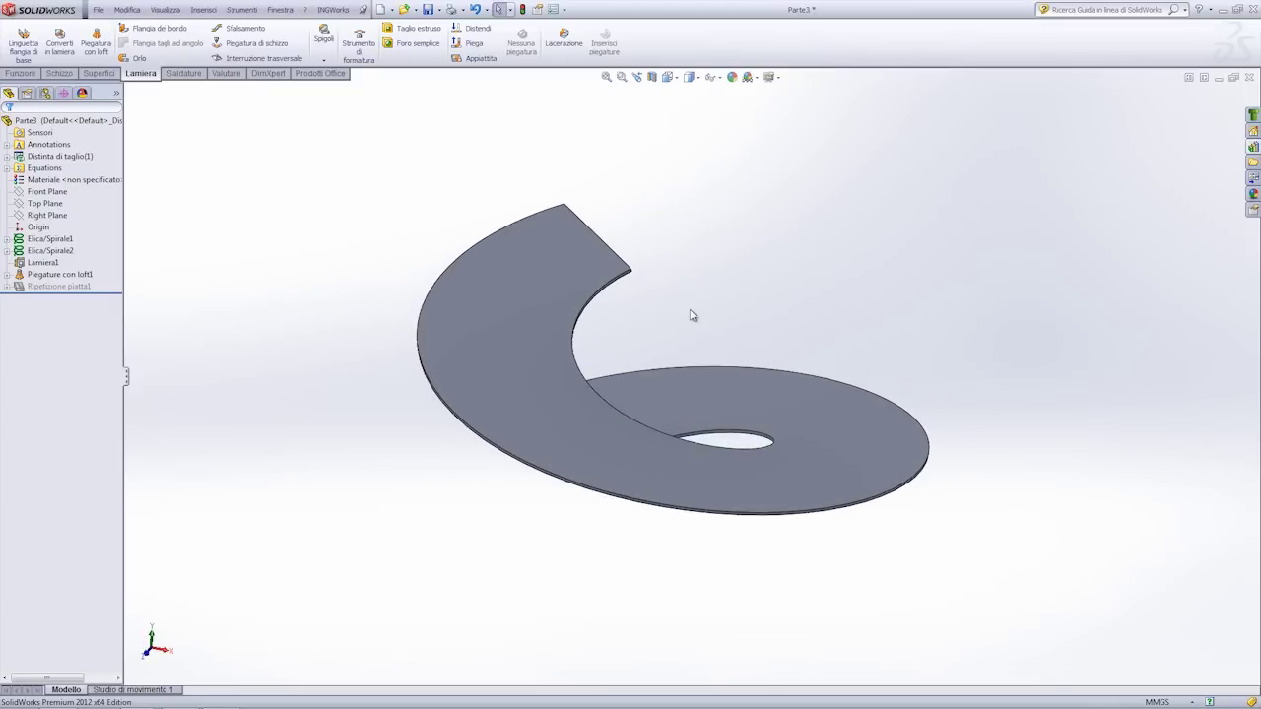
middle_click_drag(691, 315, 695, 336)
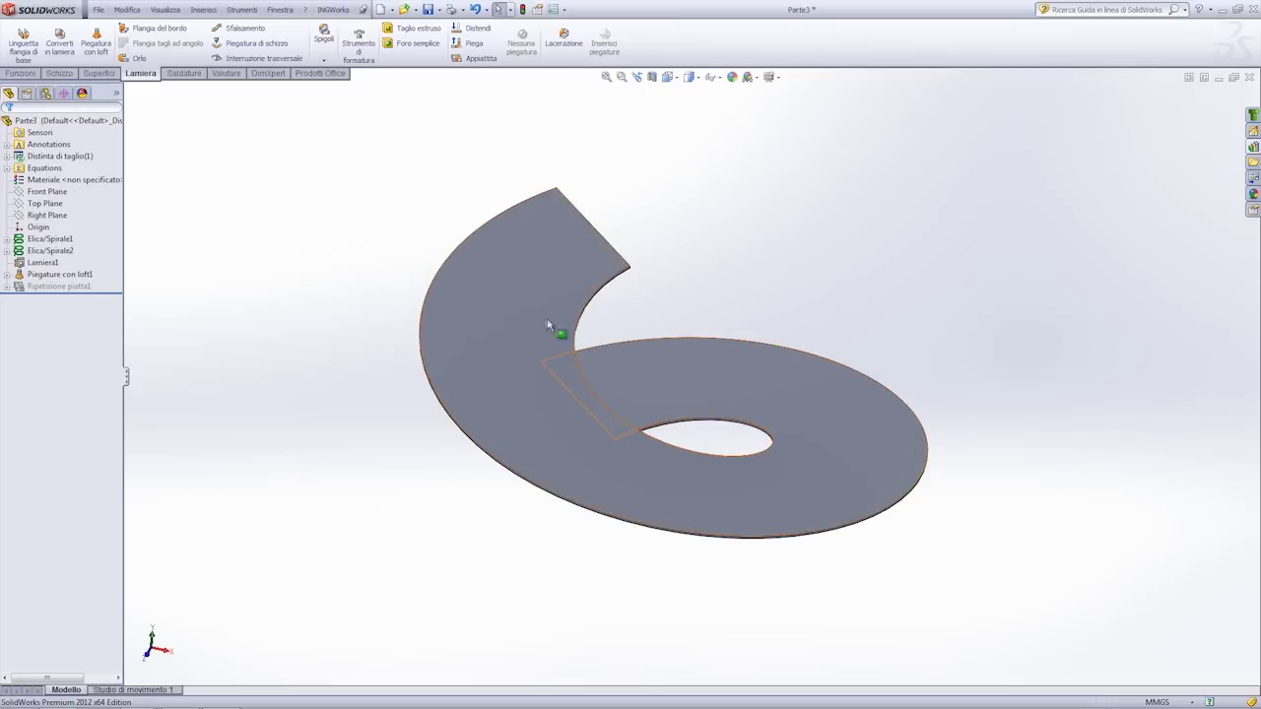
left_click(716, 77)
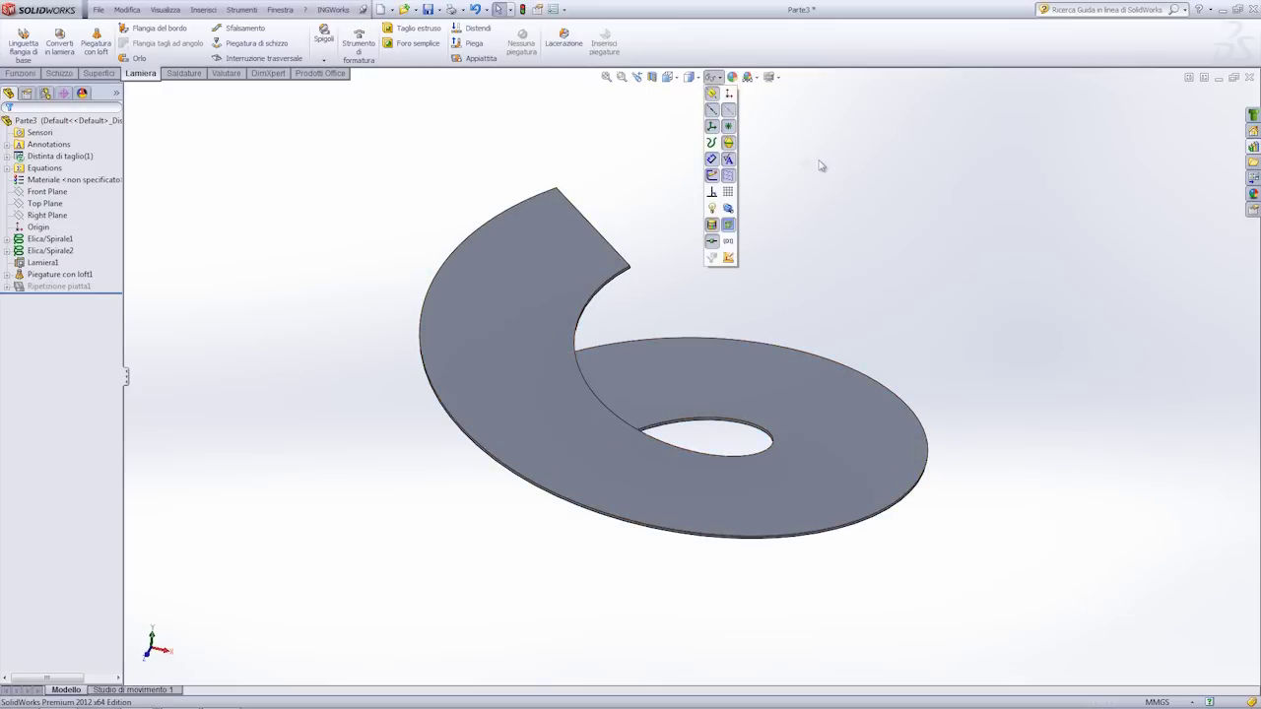
left_click(715, 77)
left_click(715, 76)
left_click(793, 239)
middle_click_drag(781, 253, 756, 272)
left_click(35, 204)
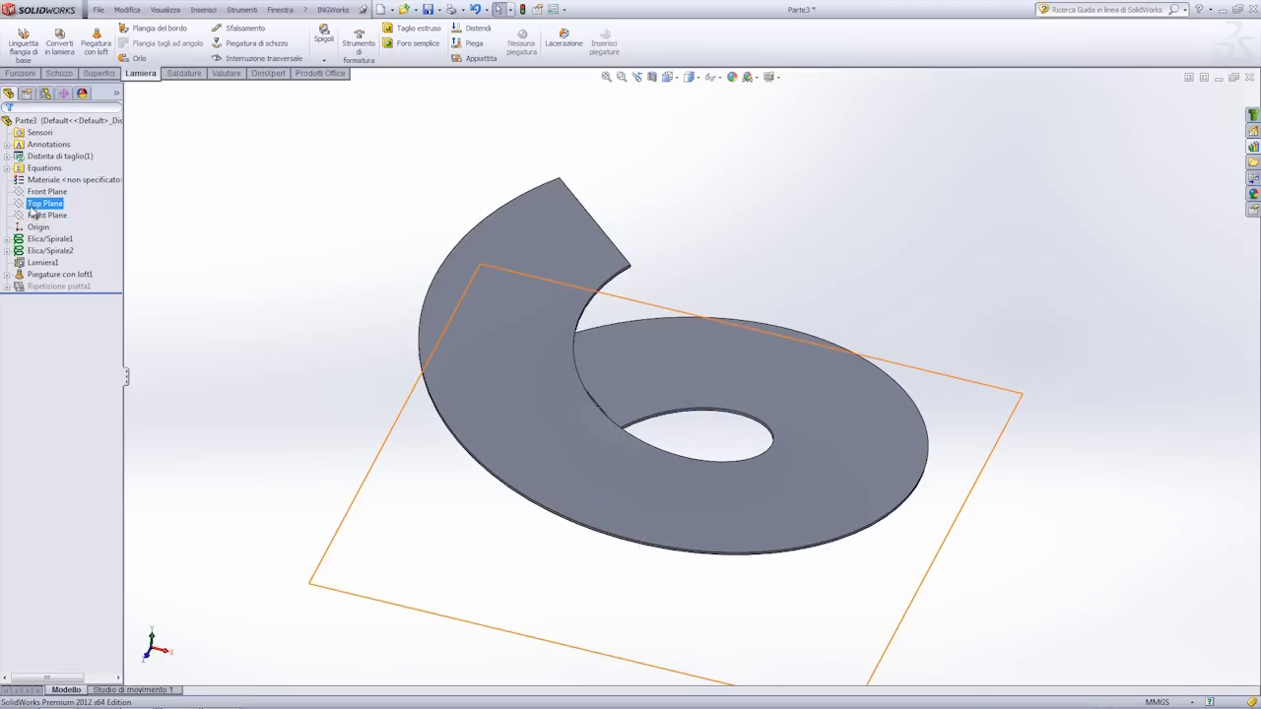
Step: Create reference axis Asse1 from the Front and Right Planes, running through the ring's centre hole
left_click(47, 191)
left_click(46, 215, "ctrl")
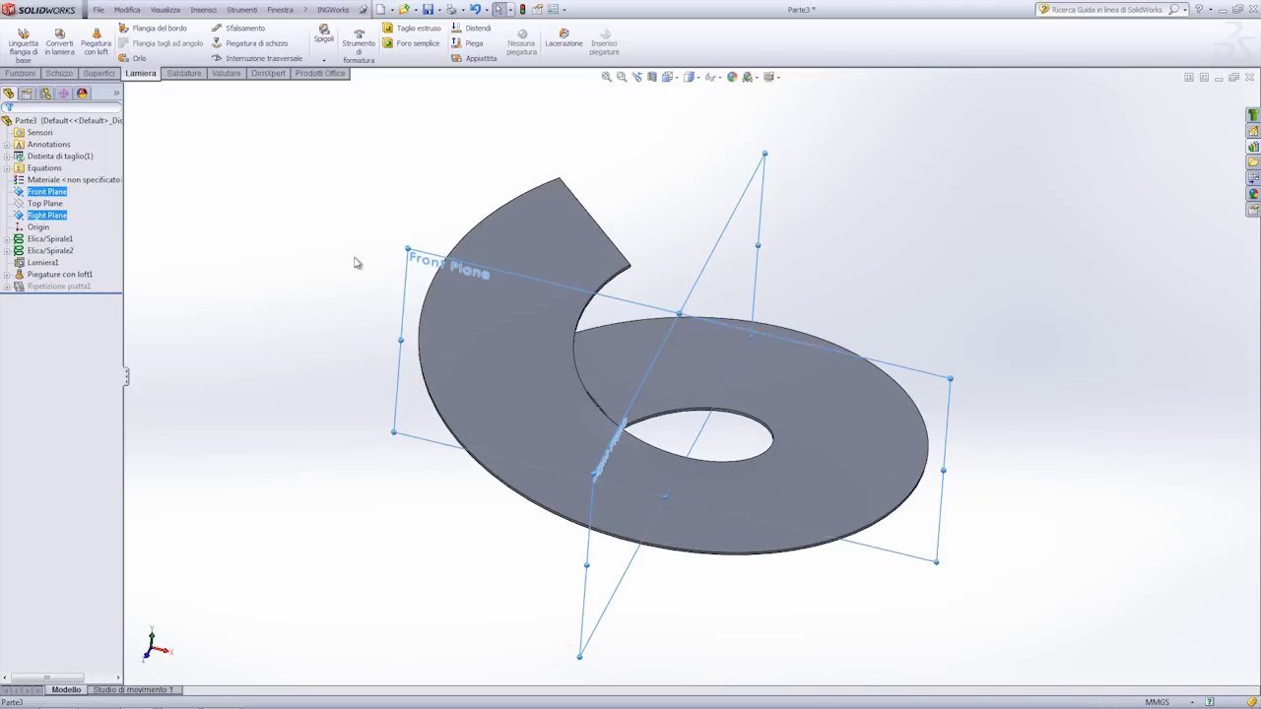
middle_click_drag(356, 262, 368, 223)
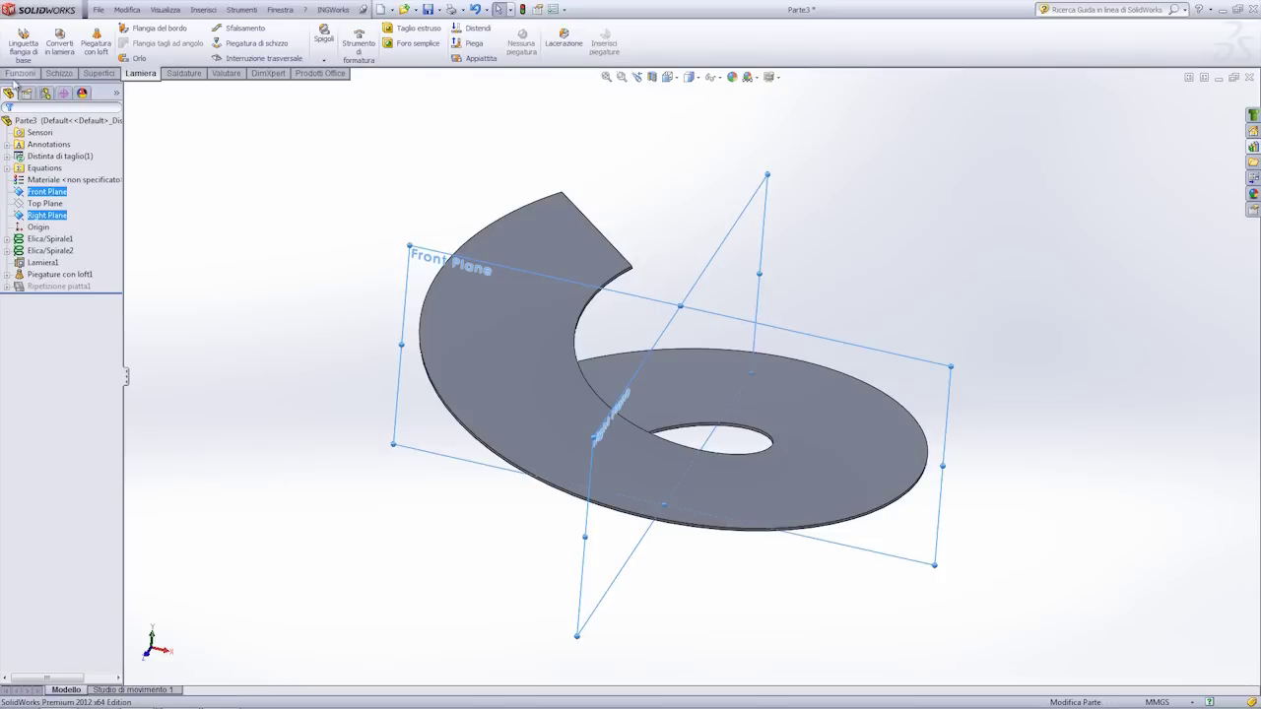
left_click(20, 74)
left_click(673, 53)
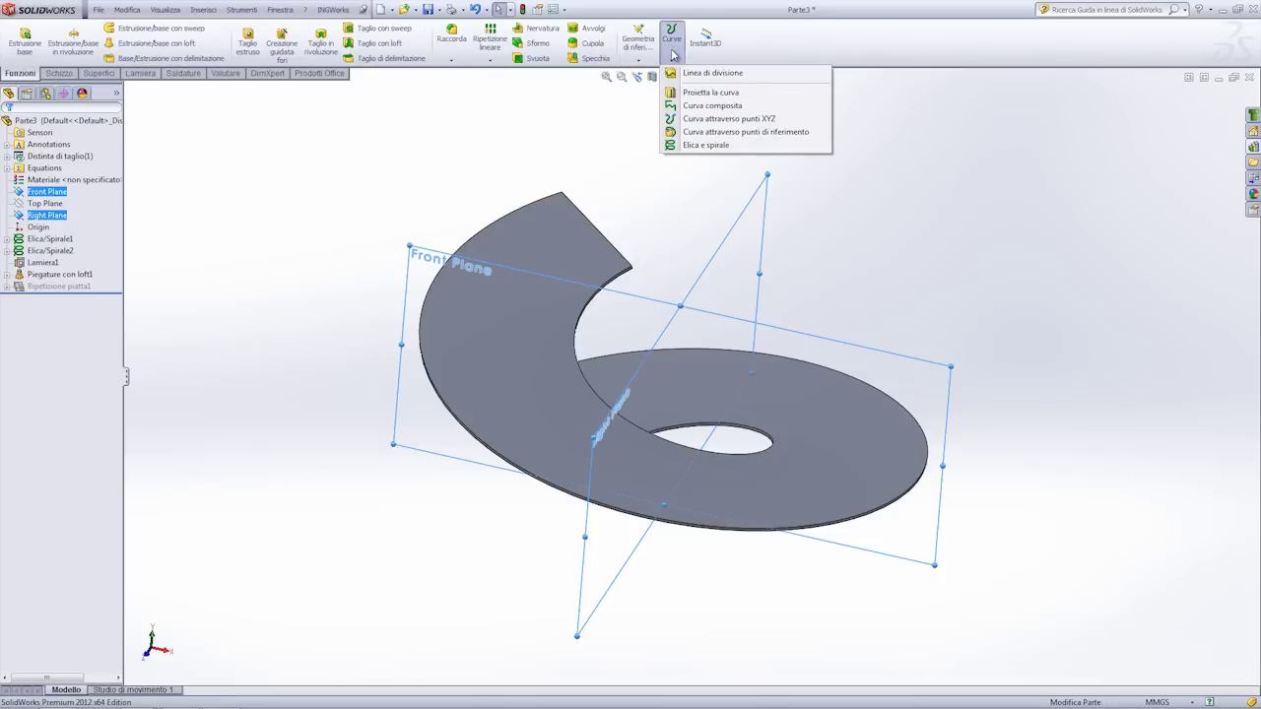
left_click(638, 51)
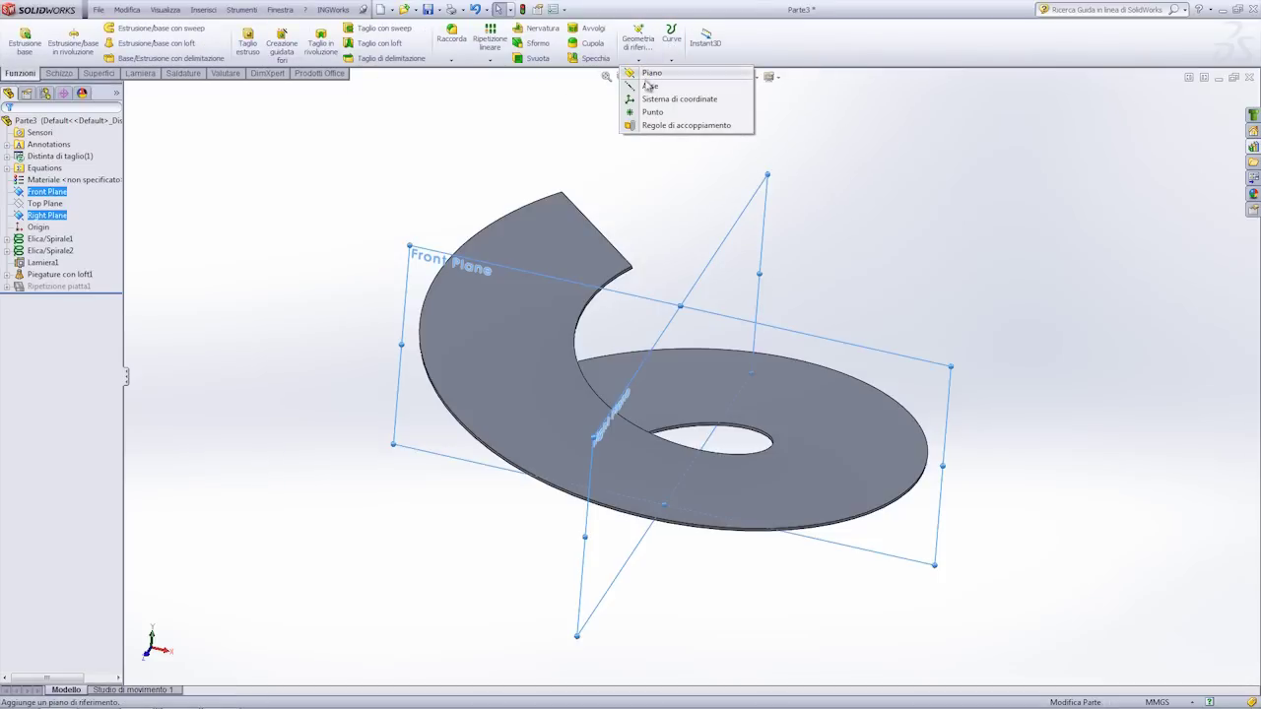
left_click(648, 87)
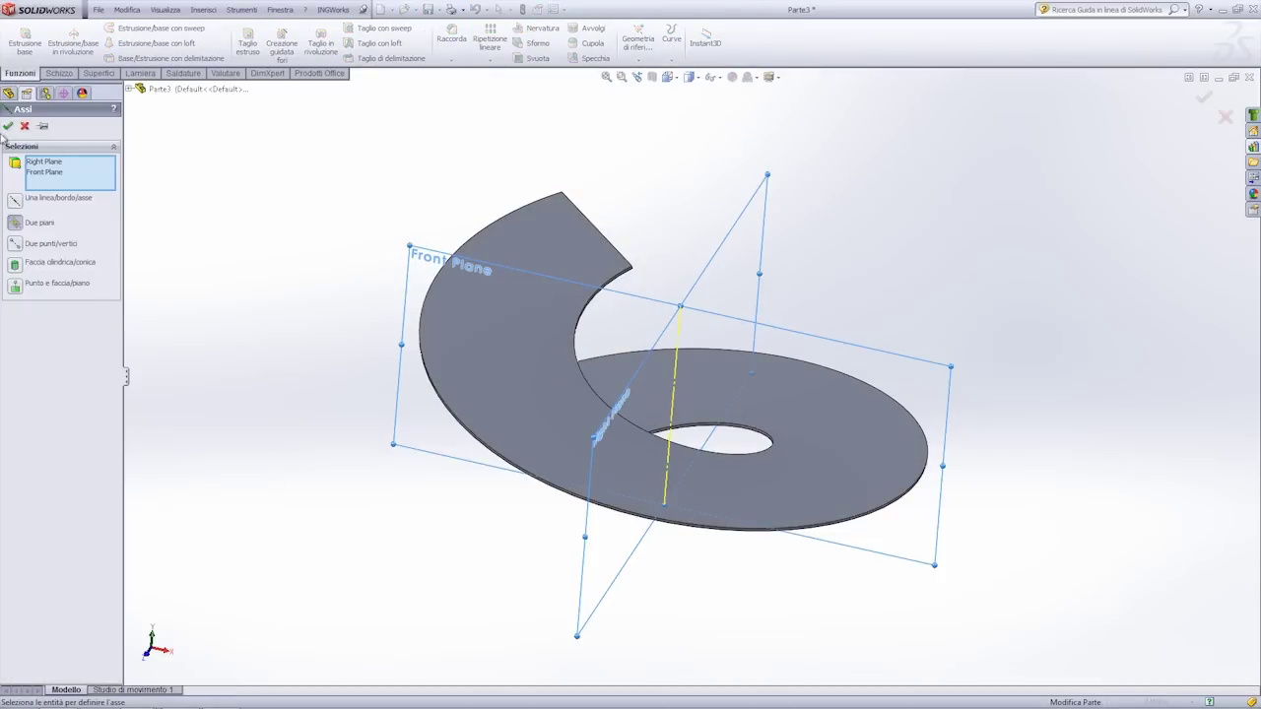
left_click(9, 128)
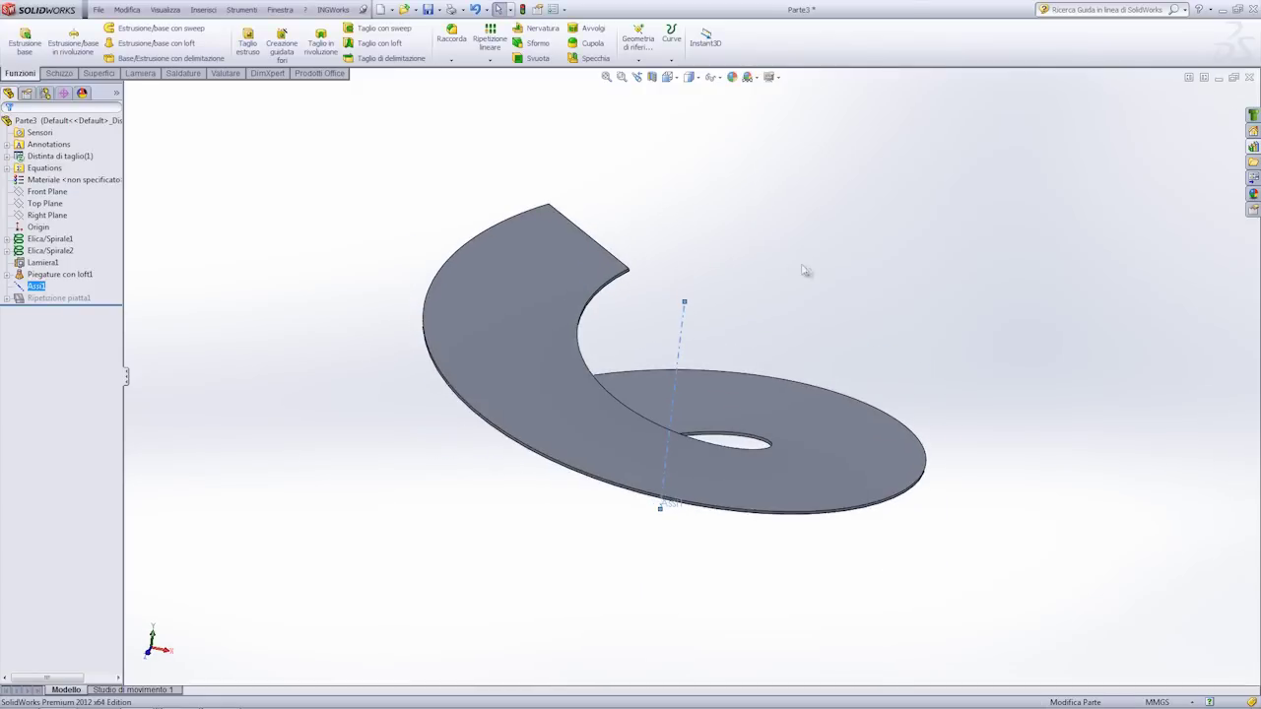
mouse_move(731, 222)
middle_mouse_down()
mouse_move(710, 242)
mouse_move(726, 242)
mouse_move(670, 358)
mouse_move(707, 268)
mouse_move(674, 253)
mouse_move(733, 237)
middle_mouse_up()
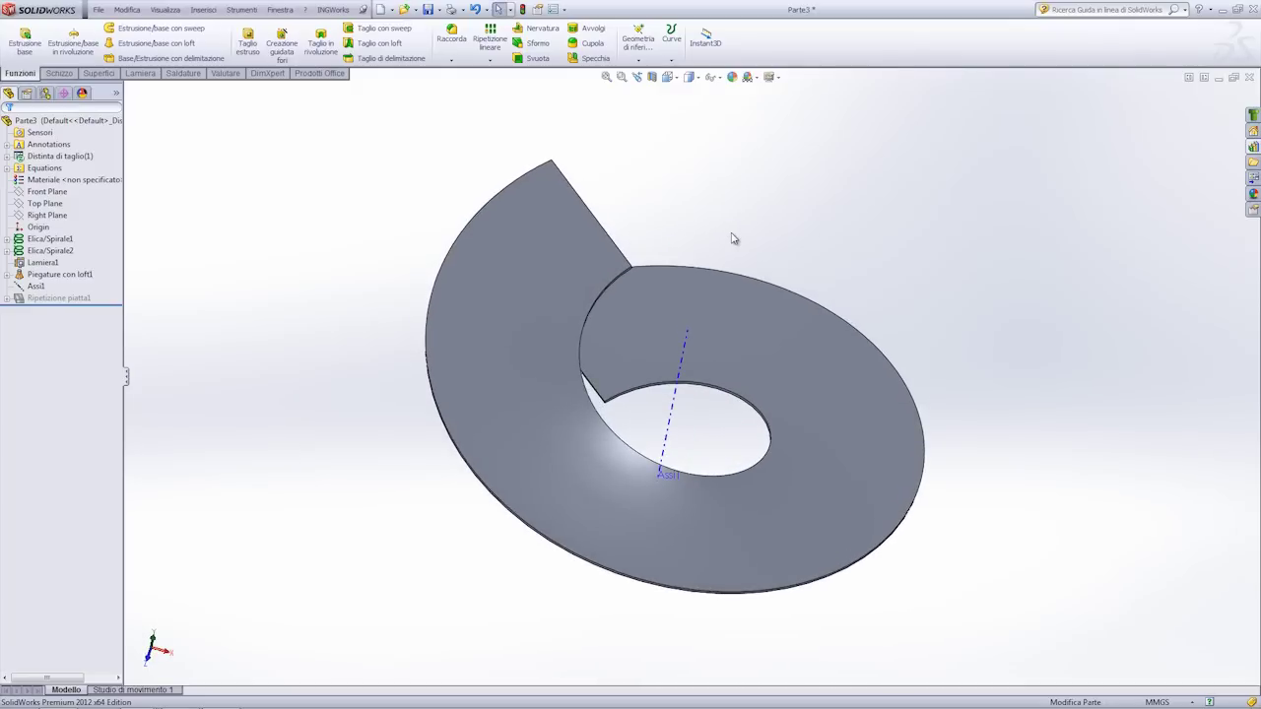